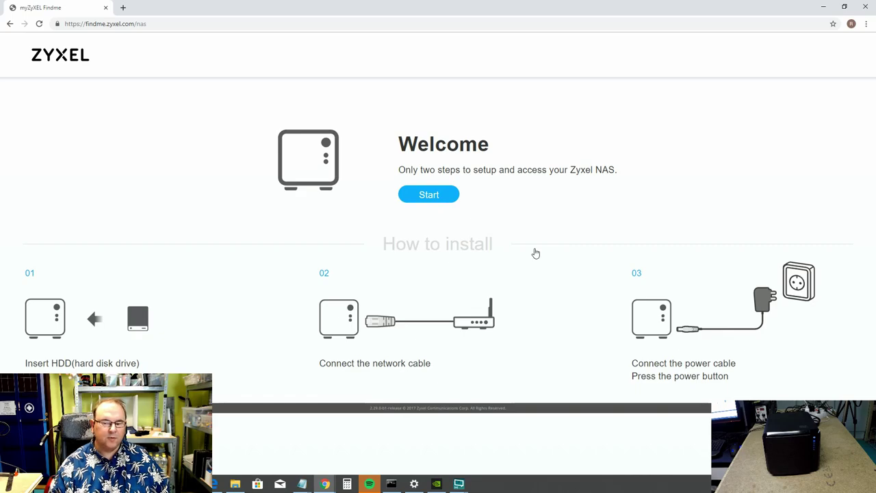
Start the Findme NAS search and let the 05:00 button-press countdown expire to Timeout.
left_click(430, 197)
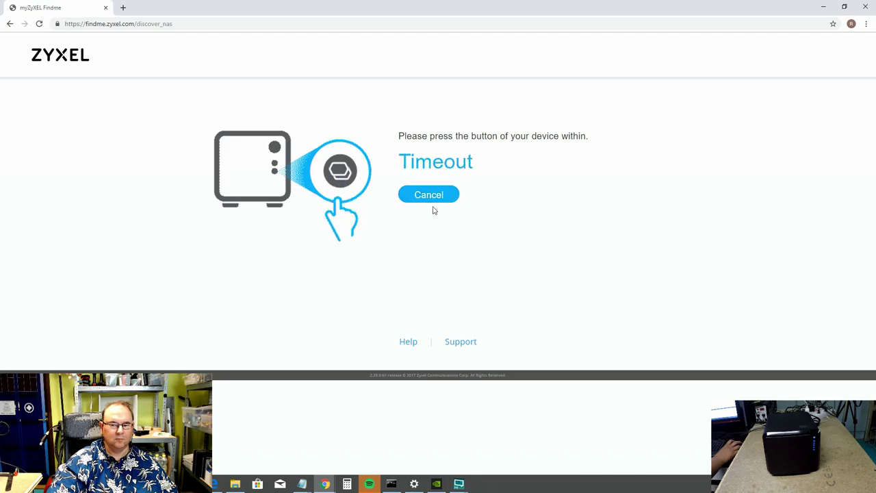
Cancel the timed-out search, open the NAS542 tab, restart the countdown, and show network devices.
left_click(430, 196)
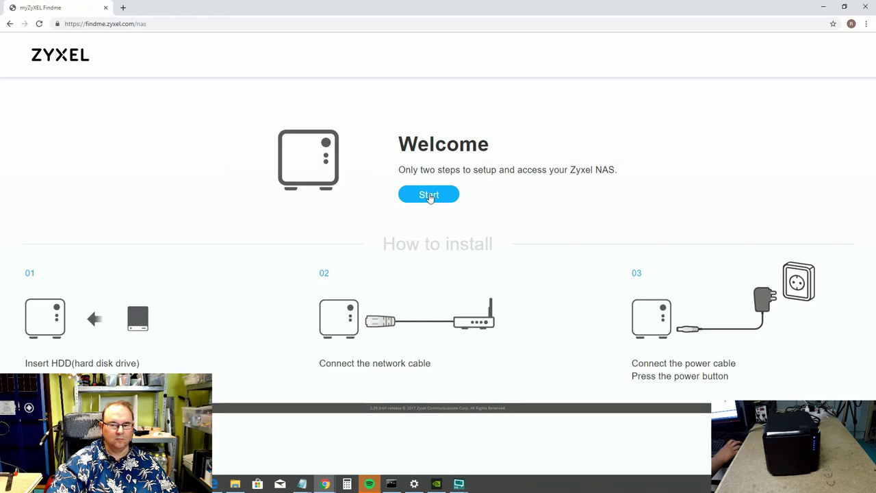
left_click(430, 196)
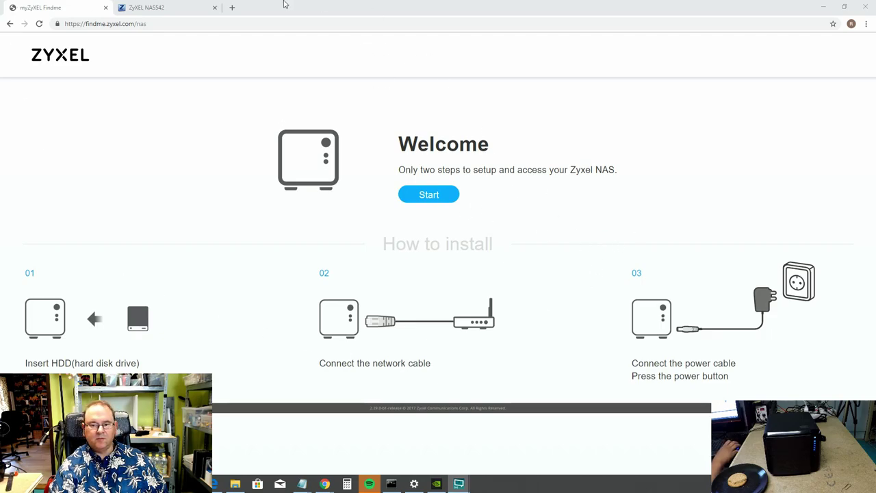
left_click(444, 199)
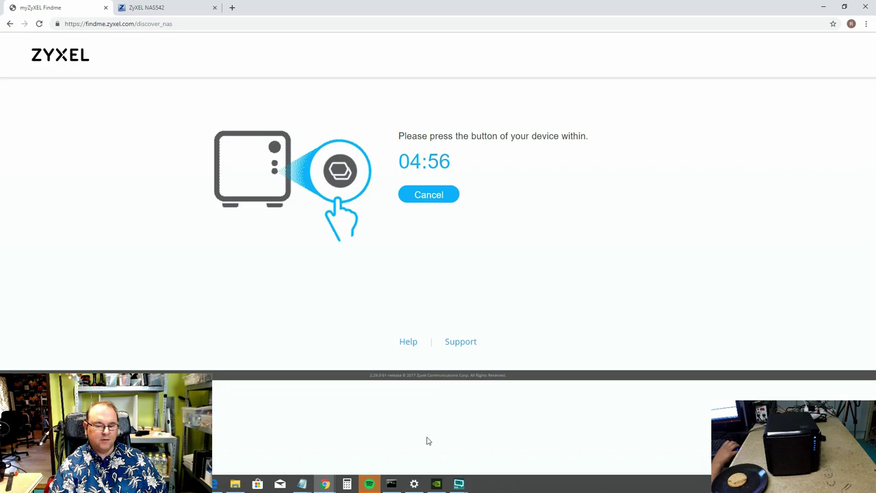
left_click(236, 484)
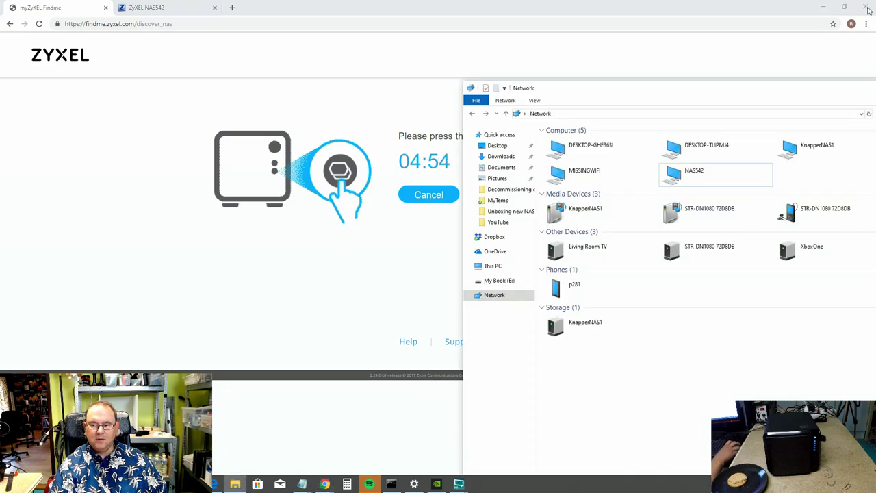
Select NAS542 in the Explorer Network folder, minimise it, and go to the NAS542 login tab.
left_click_drag(767, 84, 504, 50)
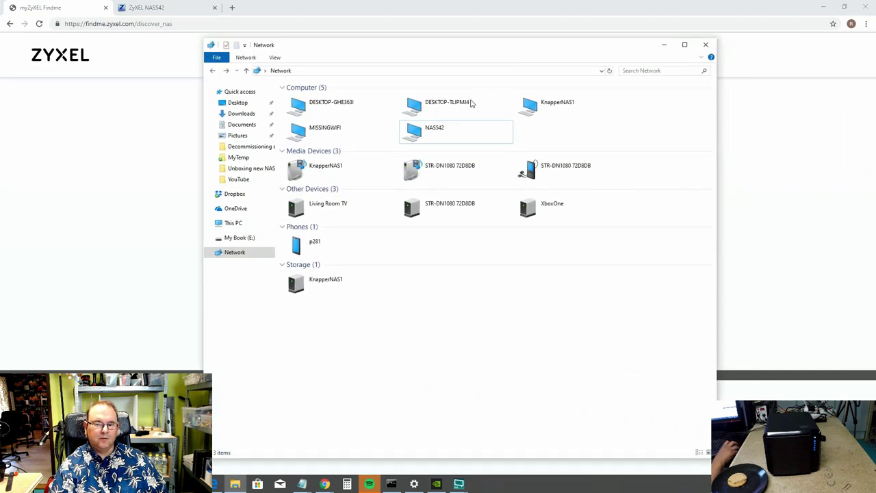
left_click(451, 139)
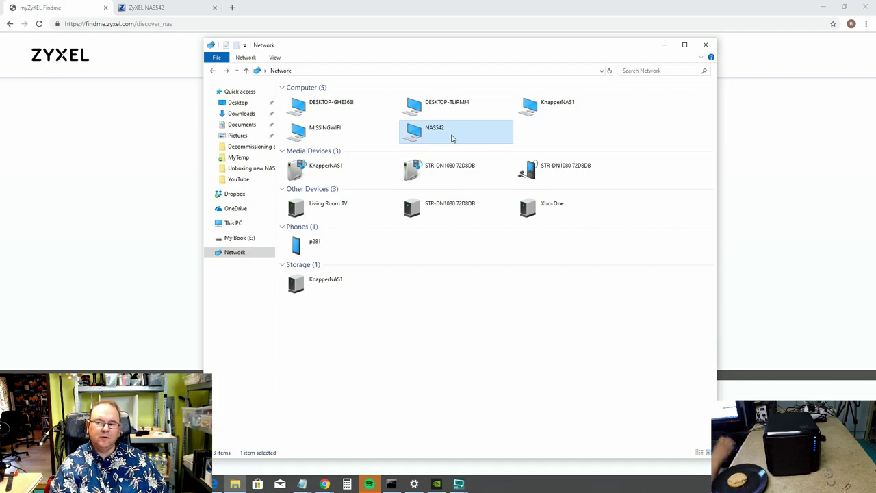
left_click(664, 45)
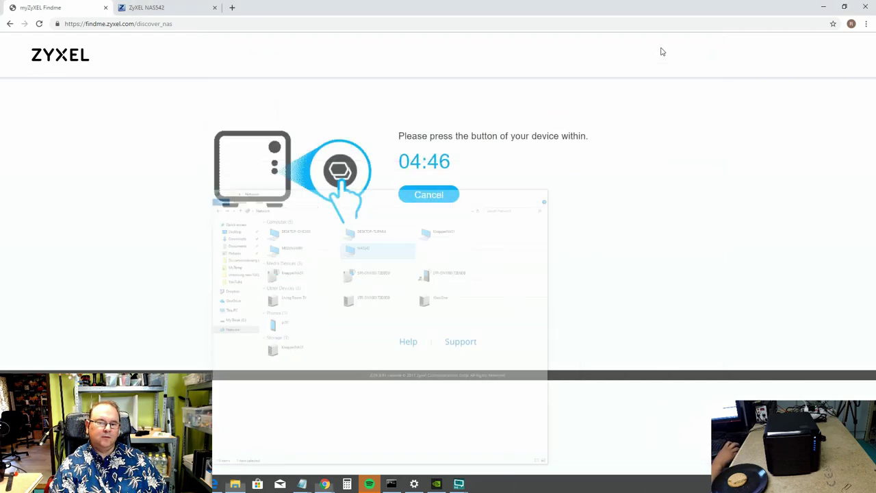
left_click(161, 11)
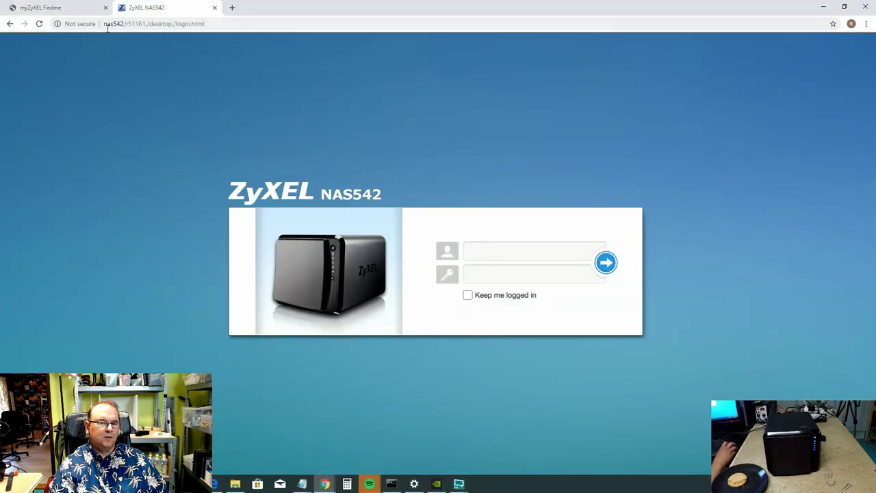
Log in as admin with the account password and Keep me logged in ticked.
left_click(494, 244)
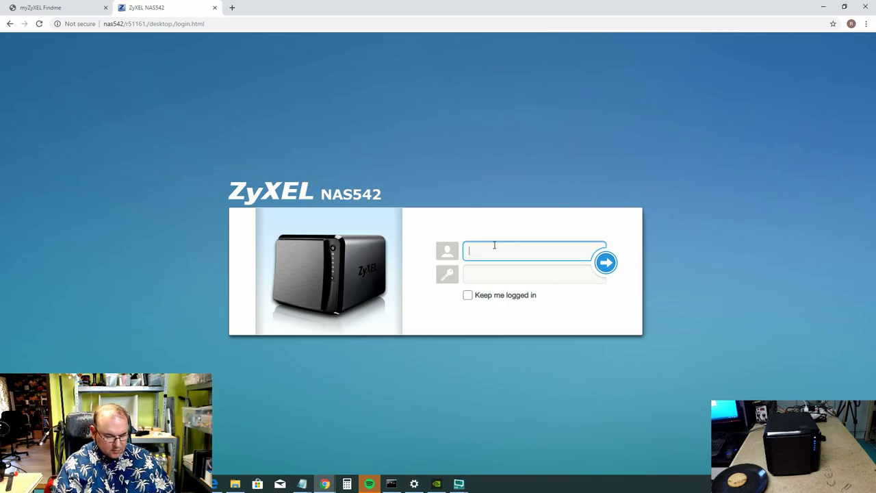
type("admin")
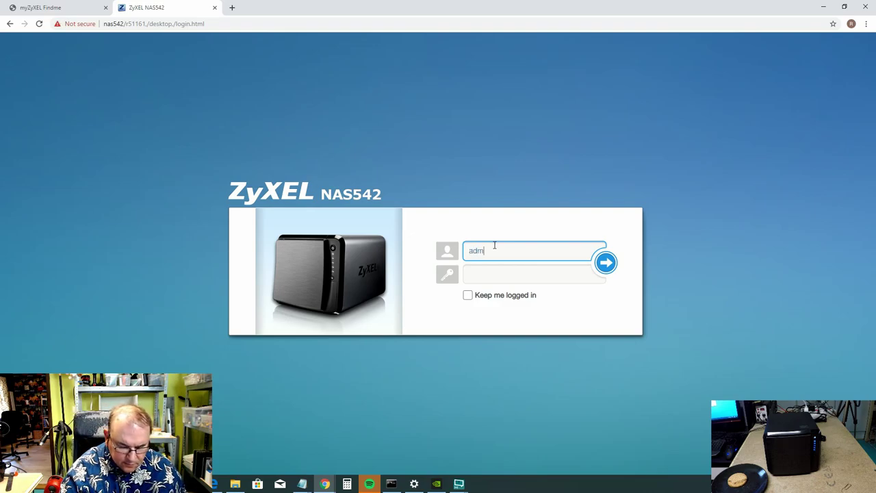
left_click(480, 278)
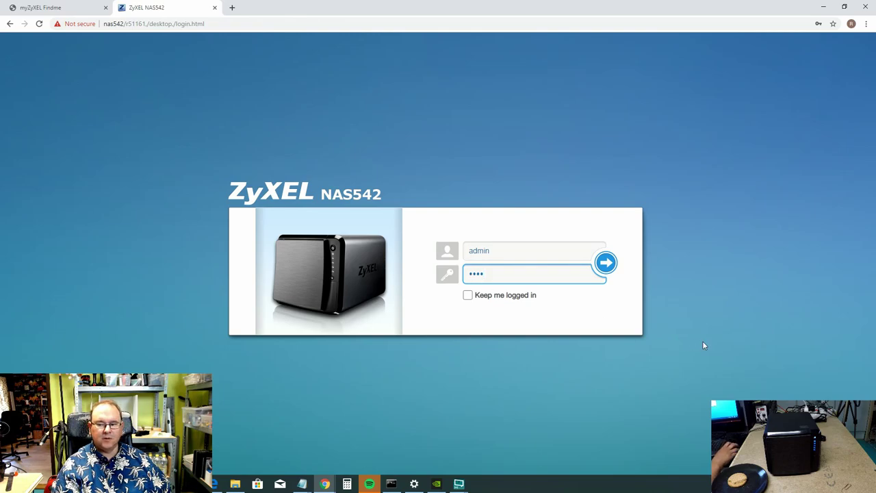
left_click(468, 296)
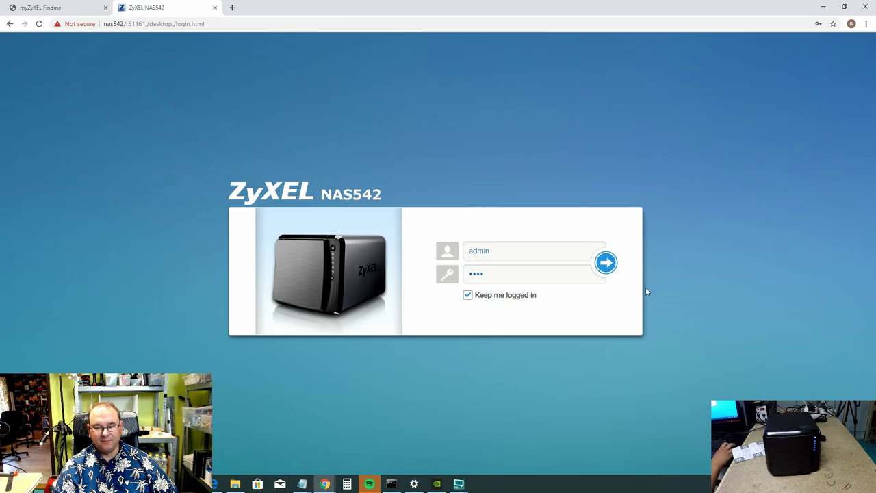
left_click(607, 264)
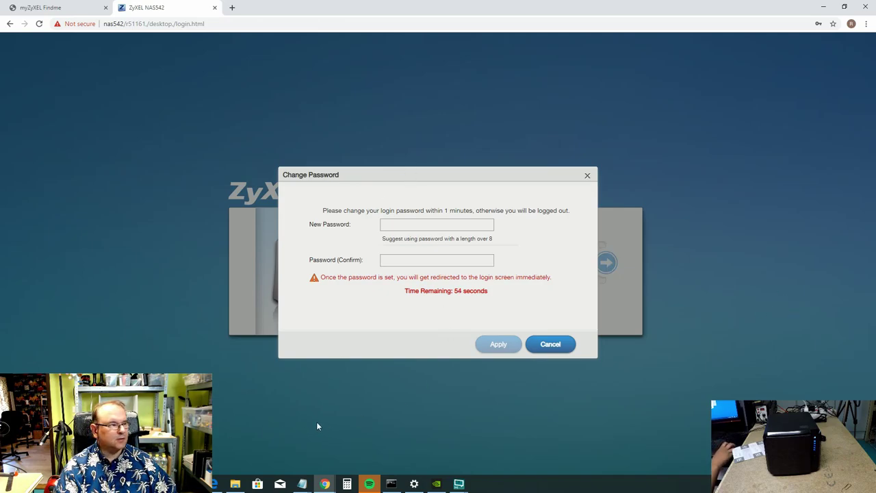
Paste a copied password into the login form and retry the admin login, staying logged in.
key("alt+Tab")
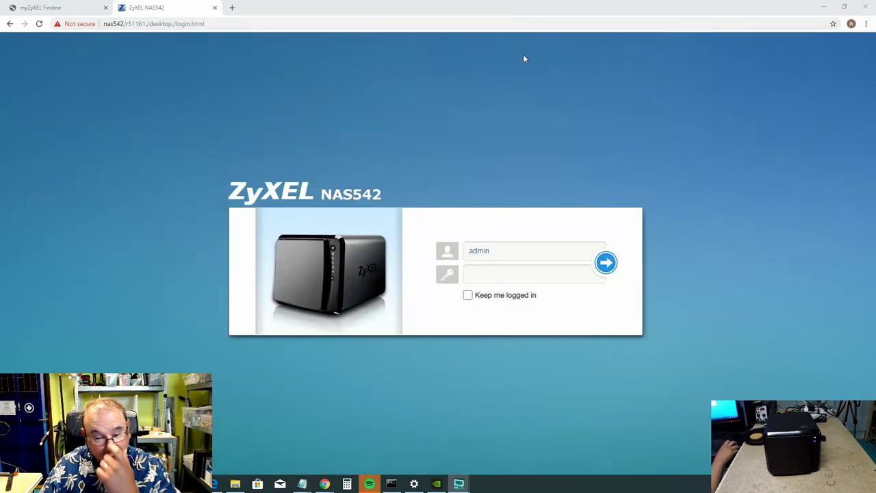
left_click(491, 273)
right_click(491, 275)
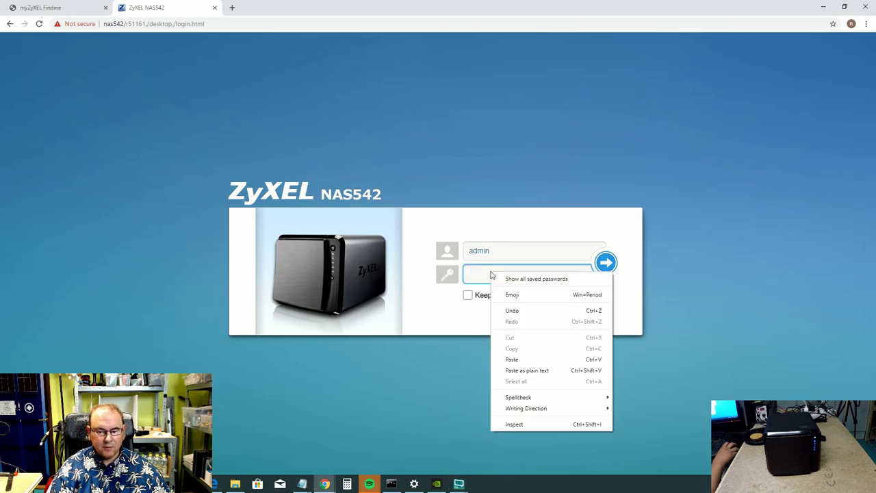
left_click(512, 359)
left_click(469, 295)
left_click(609, 266)
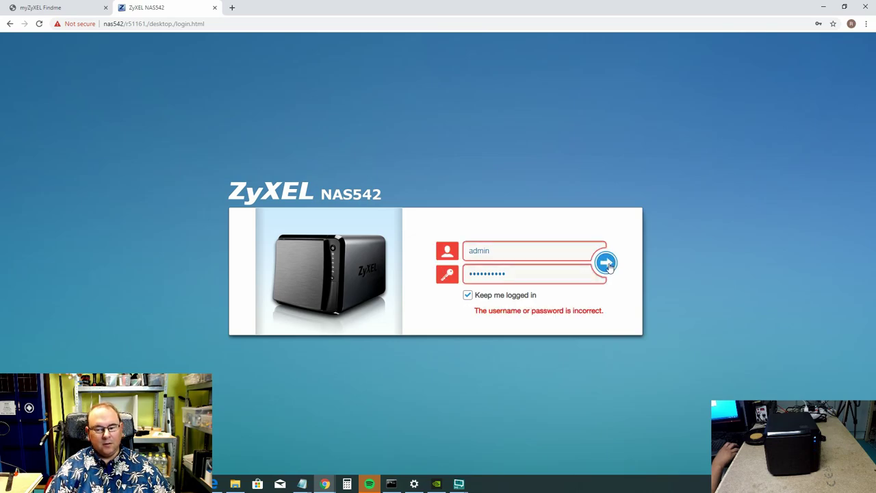
Replace the rejected password with the original four-character admin password.
left_click(529, 275)
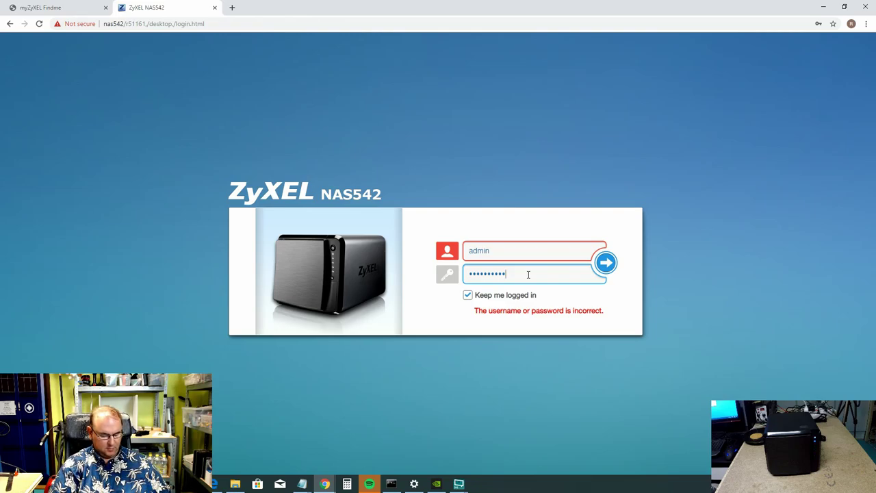
double_click(513, 273)
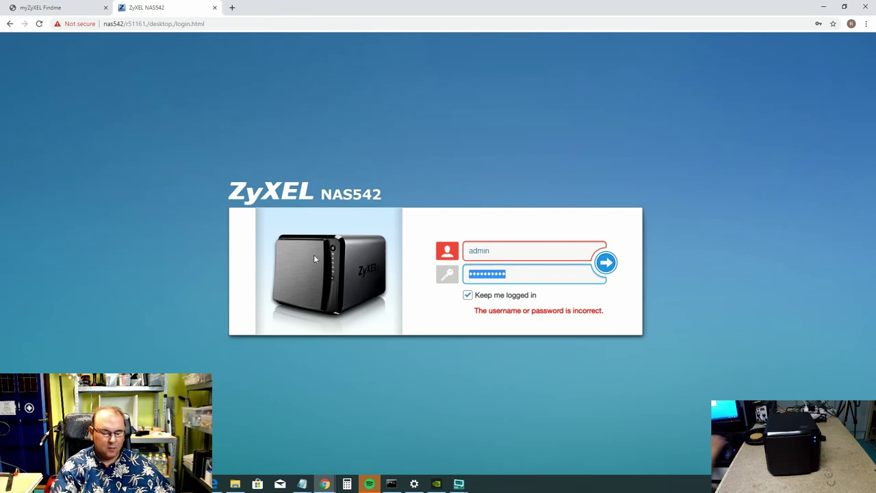
type("••••")
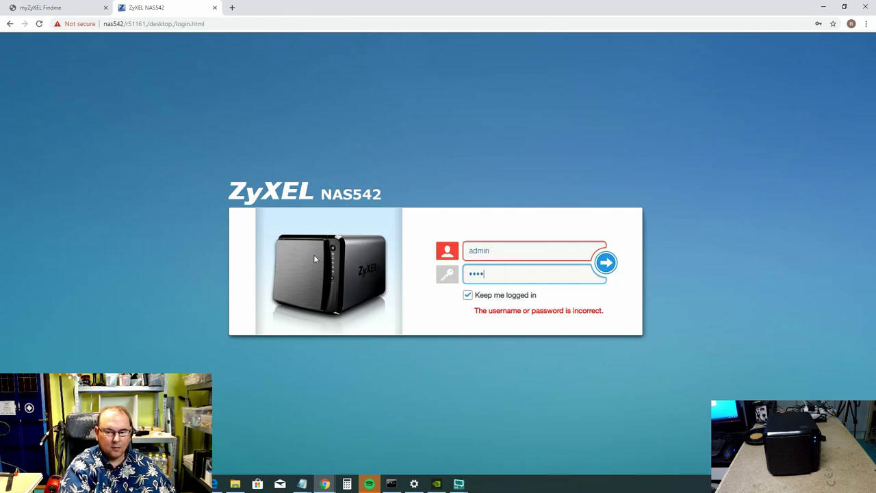
Log in, paste the new admin password into both fields, fix the confirmation, and apply.
left_click(606, 267)
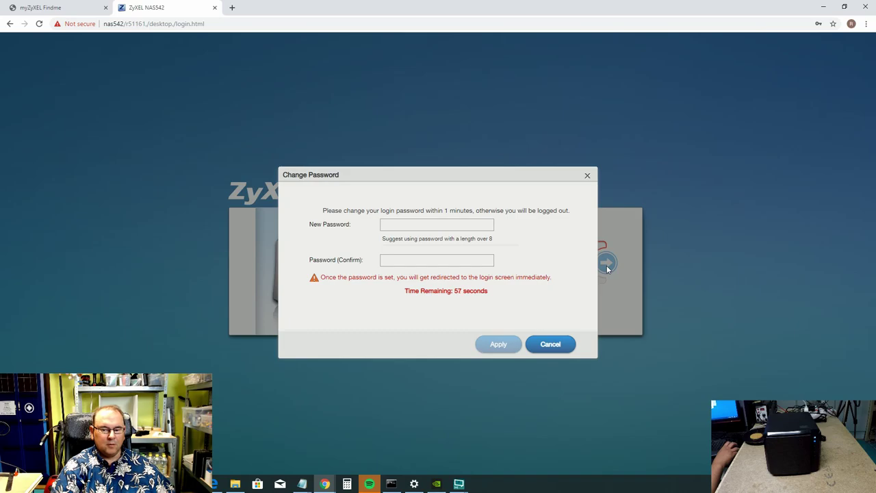
left_click(401, 228)
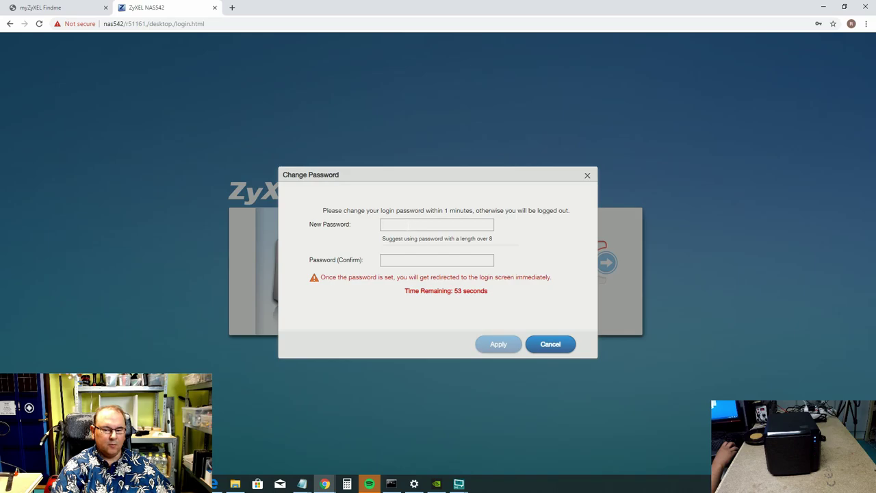
right_click(407, 226)
left_click(434, 315)
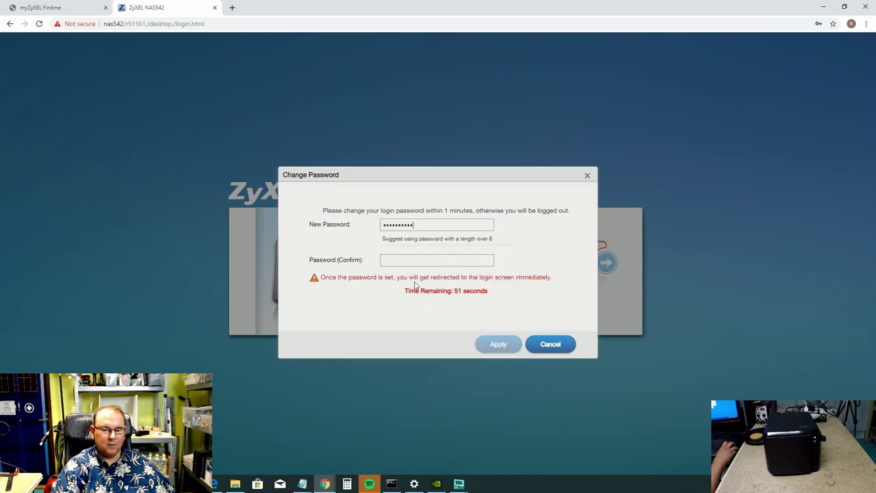
right_click(395, 260)
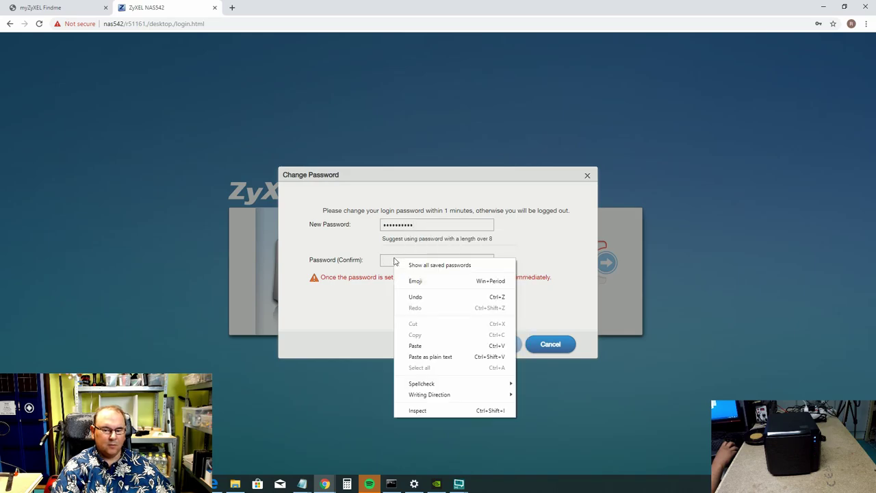
left_click(427, 347)
left_click(428, 260)
key("BackSpace")
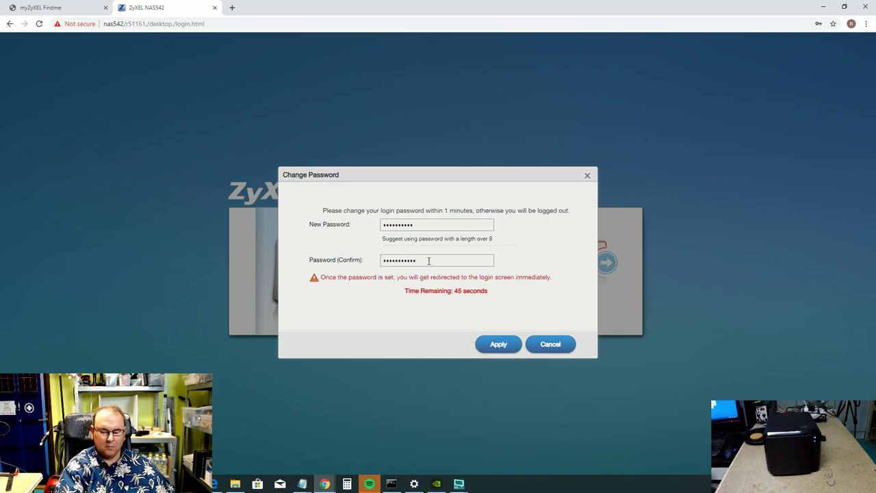
left_click(496, 345)
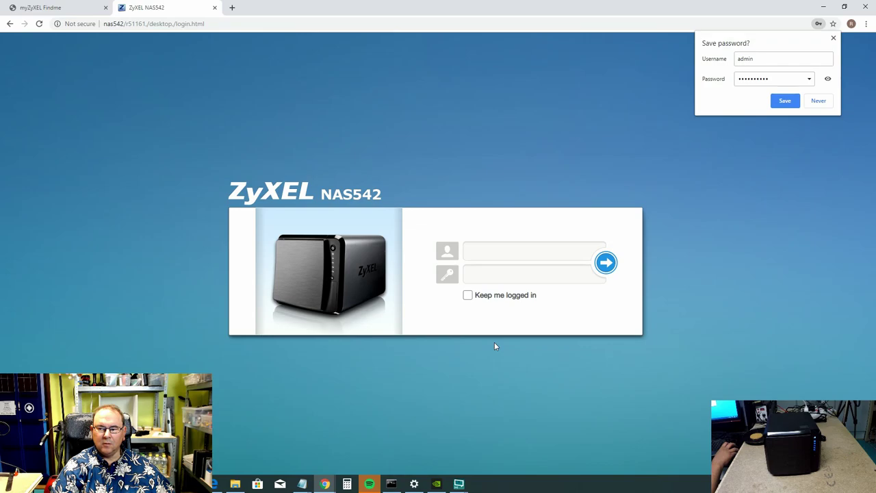
Save the NAS login in Chrome and sign in with the new password, staying logged in.
left_click(785, 100)
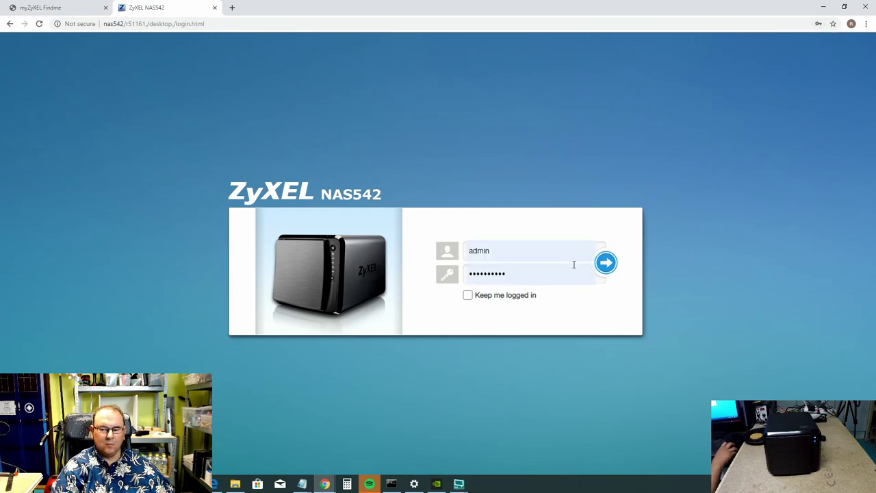
left_click(477, 296)
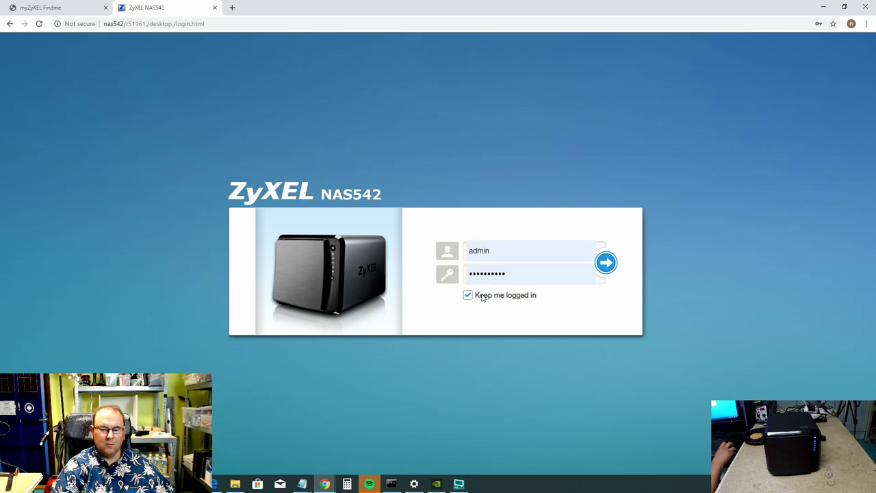
left_click(605, 267)
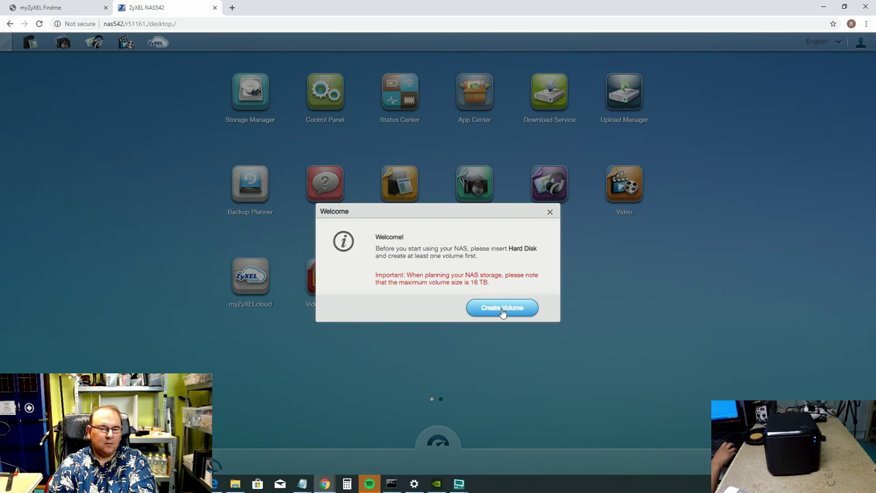
Start Create Volume, accept the reboot warning, and choose Create single volume on RAID.
left_click(503, 309)
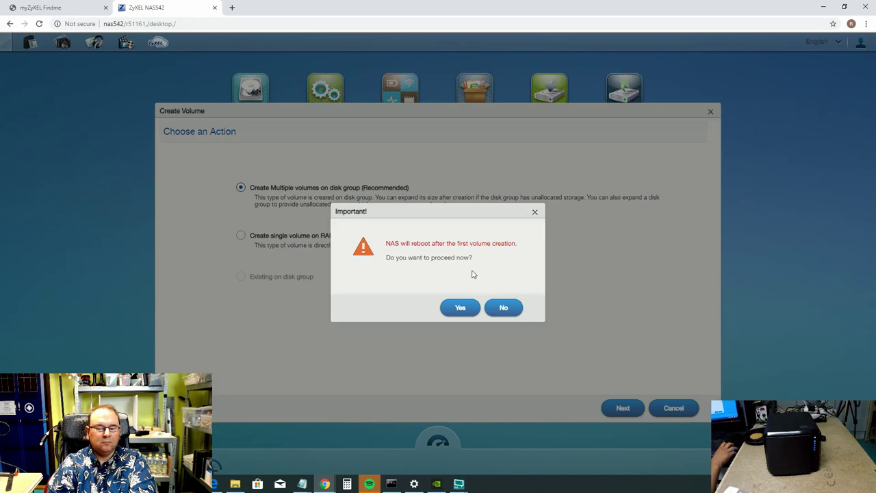
left_click(461, 310)
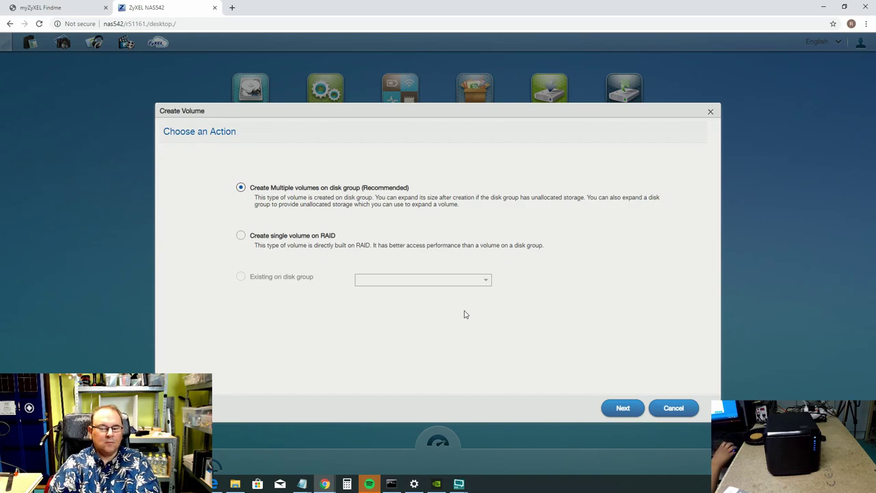
left_click(241, 236)
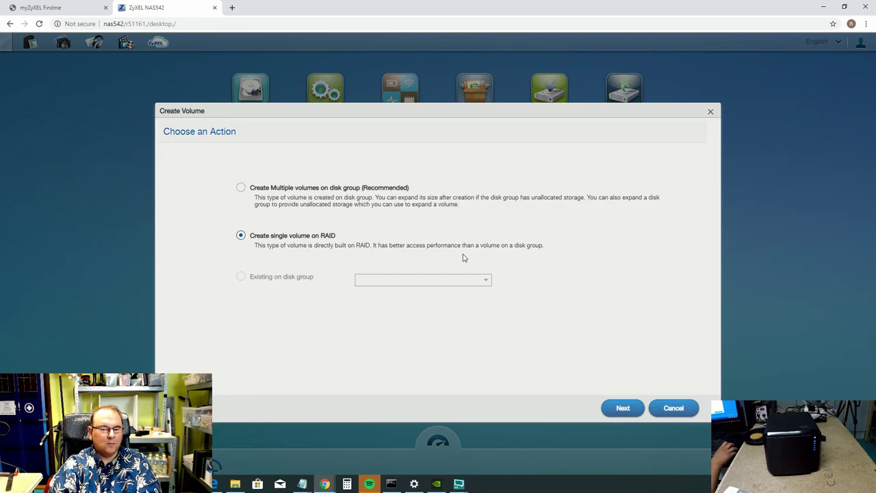
left_click(626, 409)
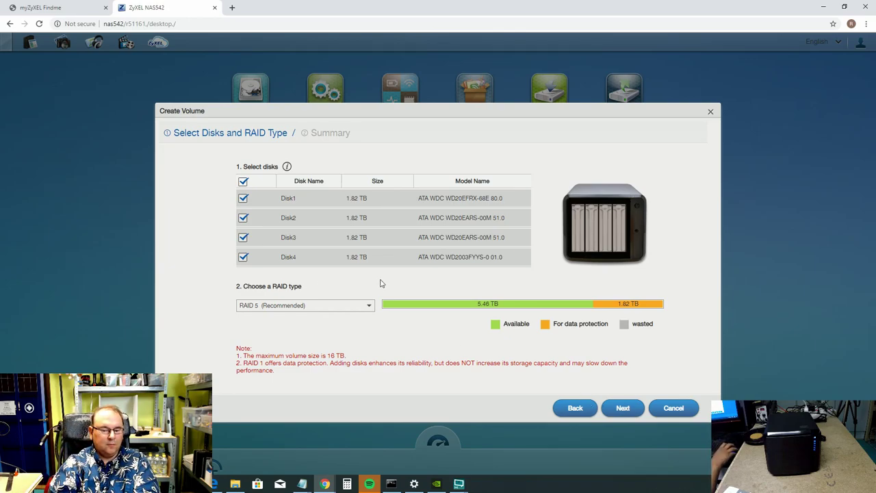
left_click(368, 305)
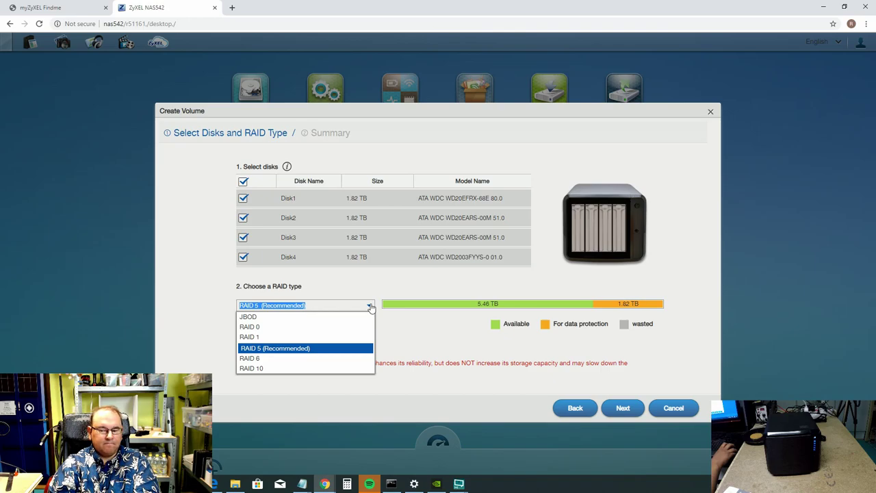
left_click(370, 307)
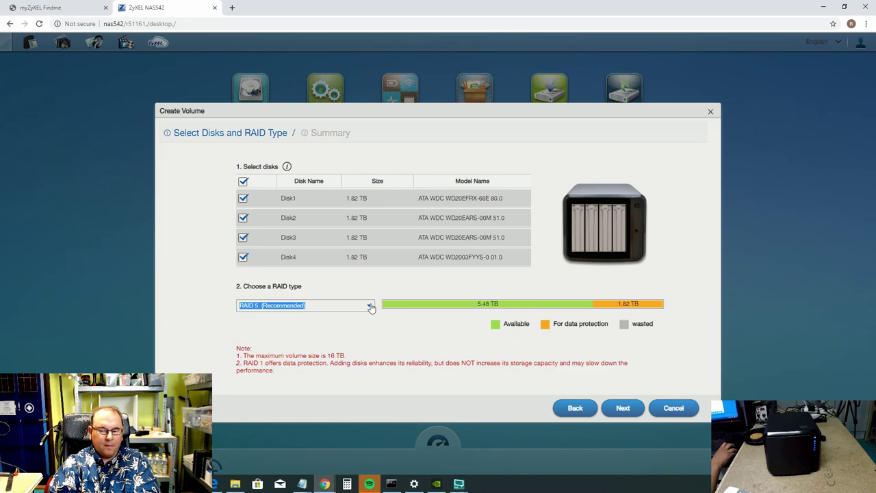
left_click(370, 307)
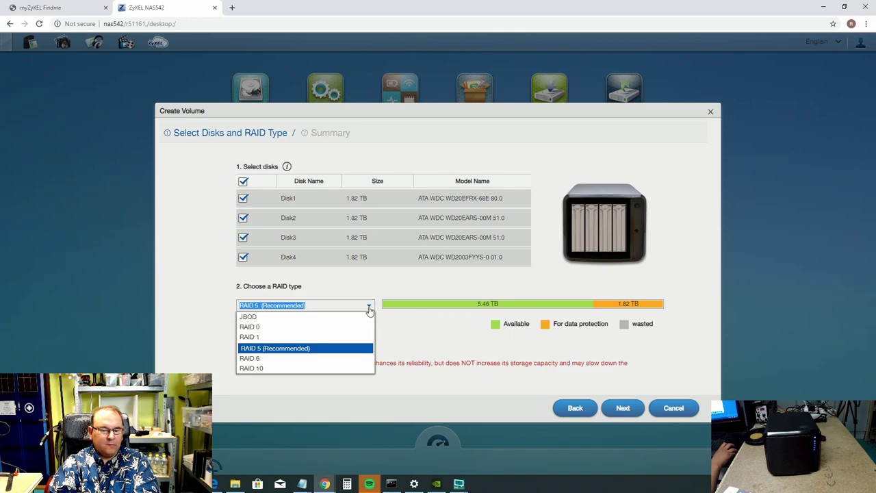
left_click(264, 359)
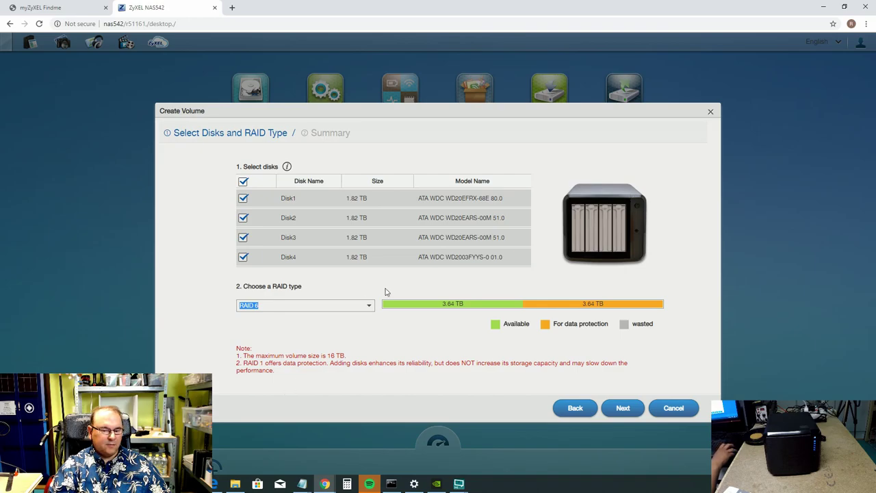
left_click(371, 306)
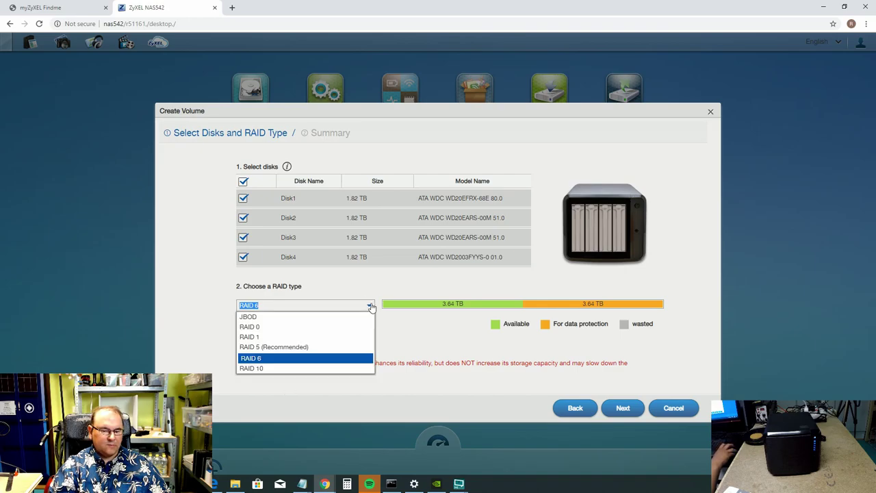
left_click(325, 347)
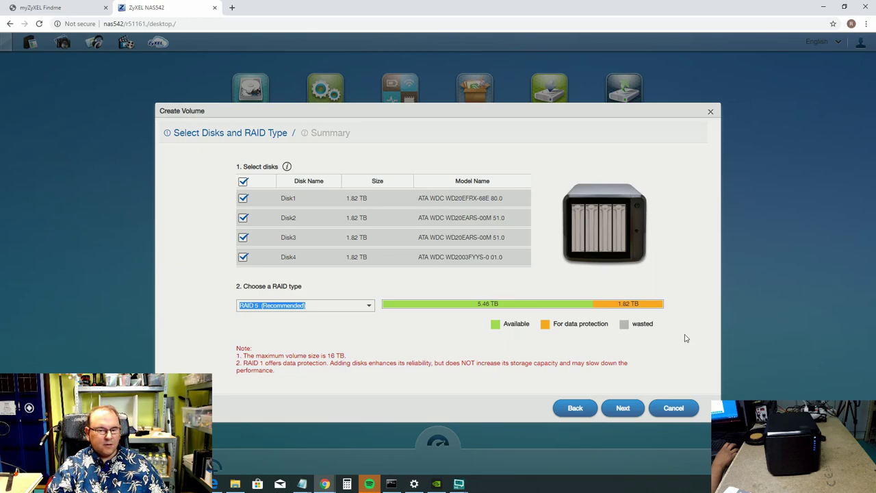
Confirm erasing the disks and apply the summary to build RAID 5 Volume1 on four disks.
left_click(622, 408)
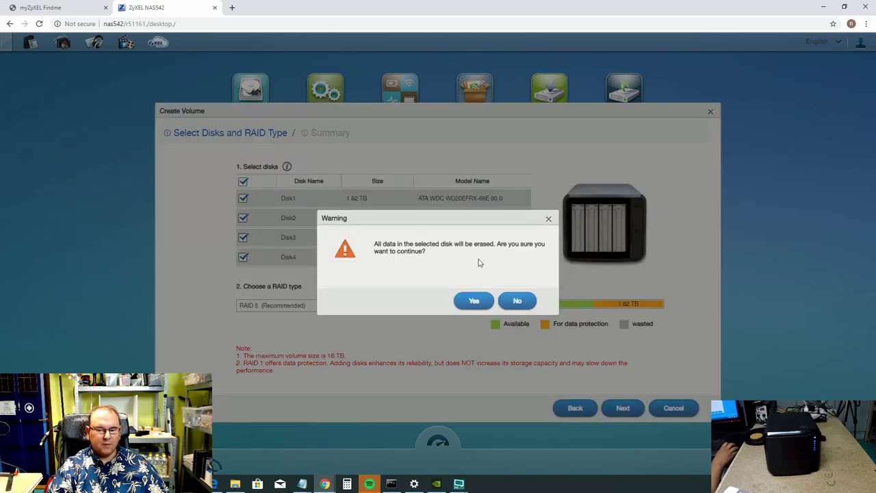
left_click(473, 302)
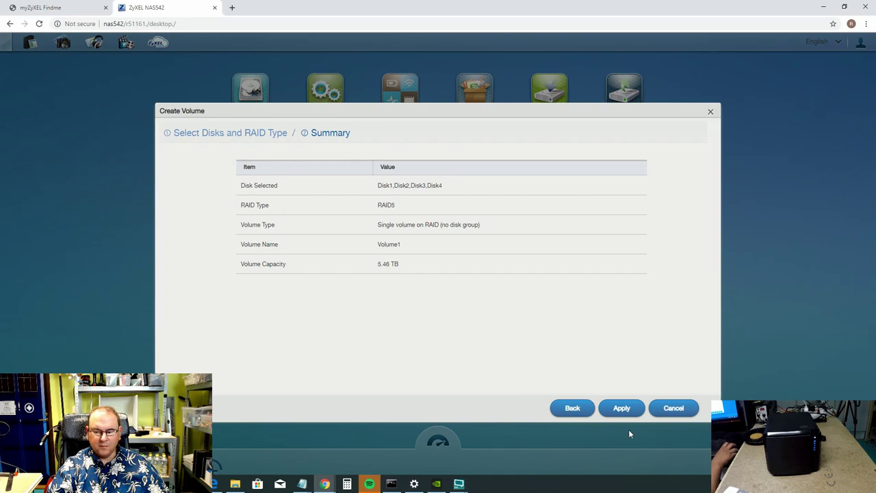
left_click(623, 407)
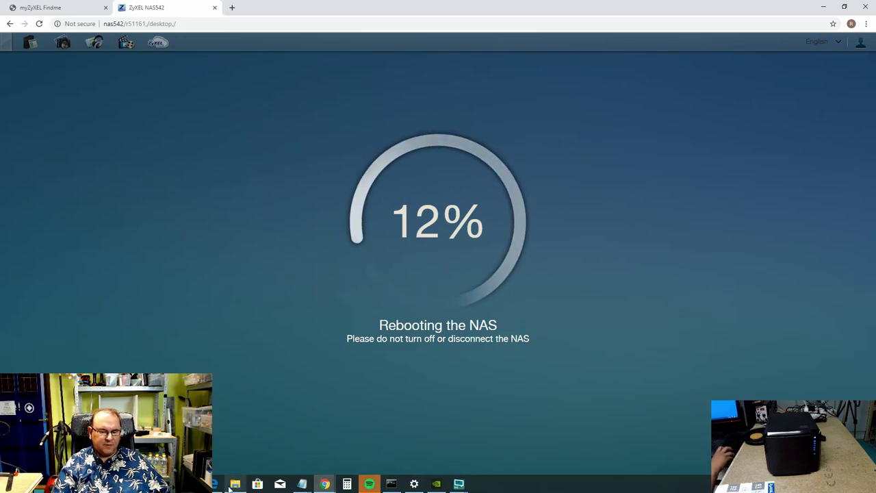
Bring up the File Explorer Network window, then minimise it to watch the NAS reboot.
mouse_move(234, 485)
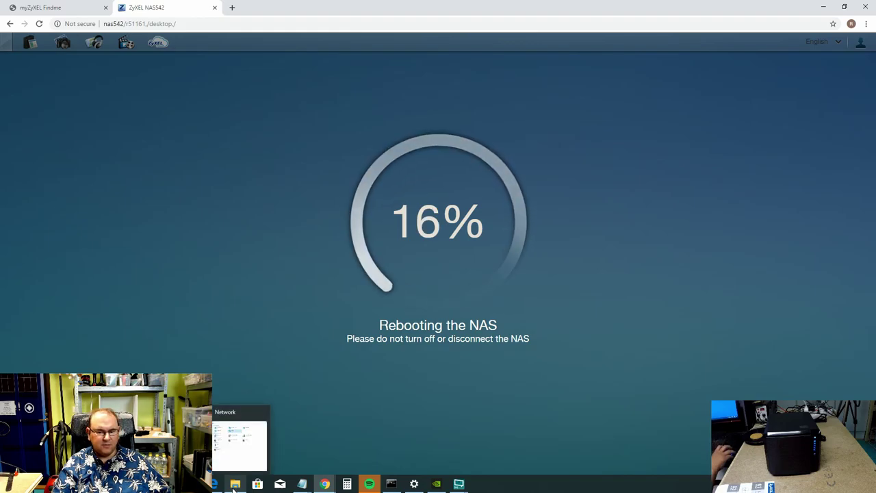
left_click(235, 485)
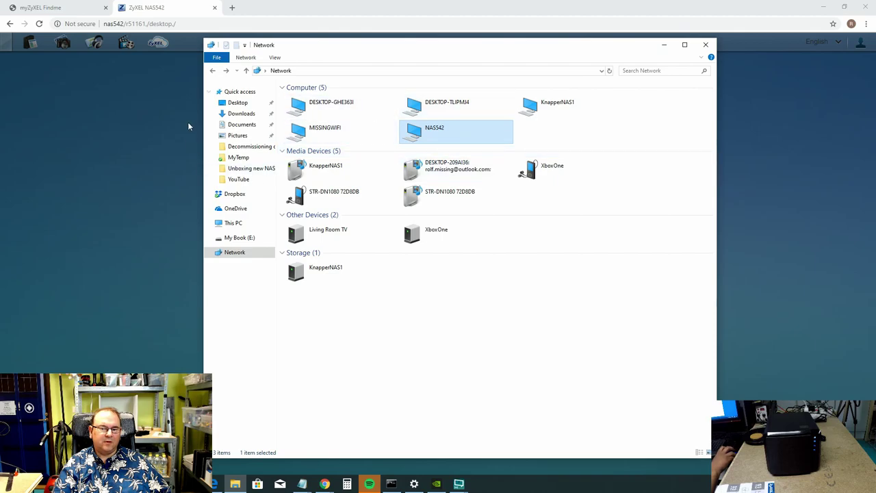
left_click(662, 46)
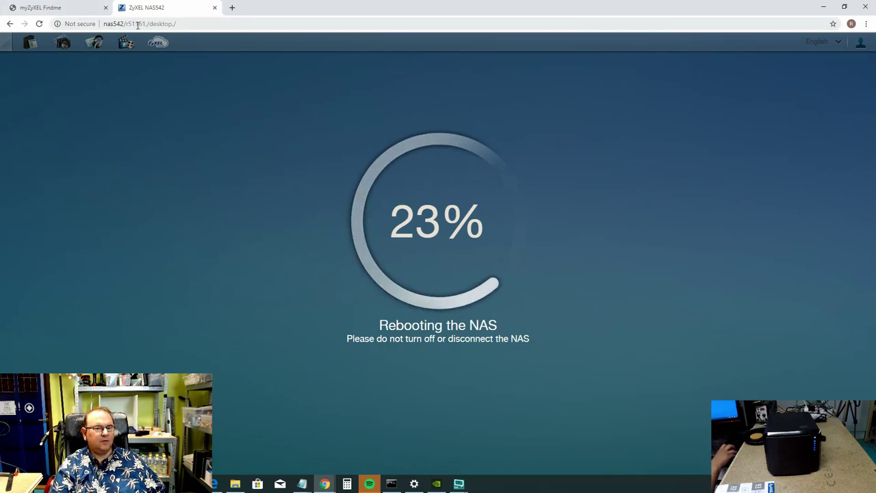
Wait for the NAS542 reboot to reach 100% and its app desktop to reload.
left_click_drag(202, 25, 103, 25)
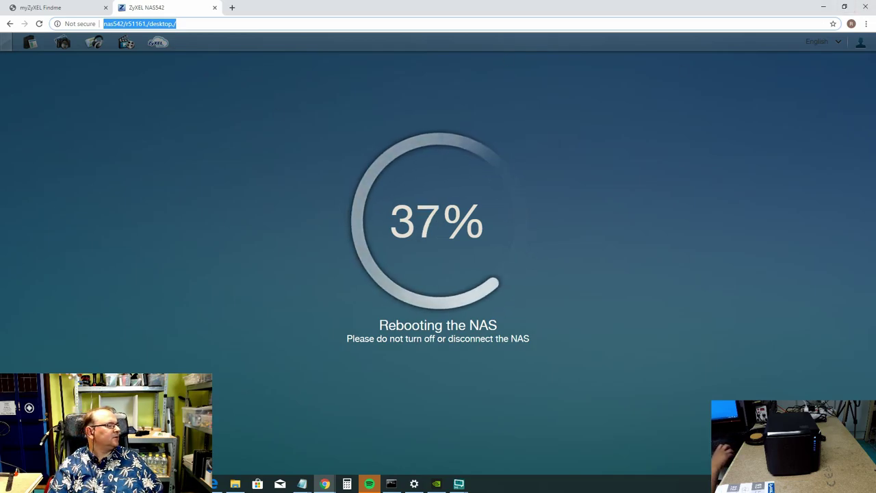
key("alt+Tab")
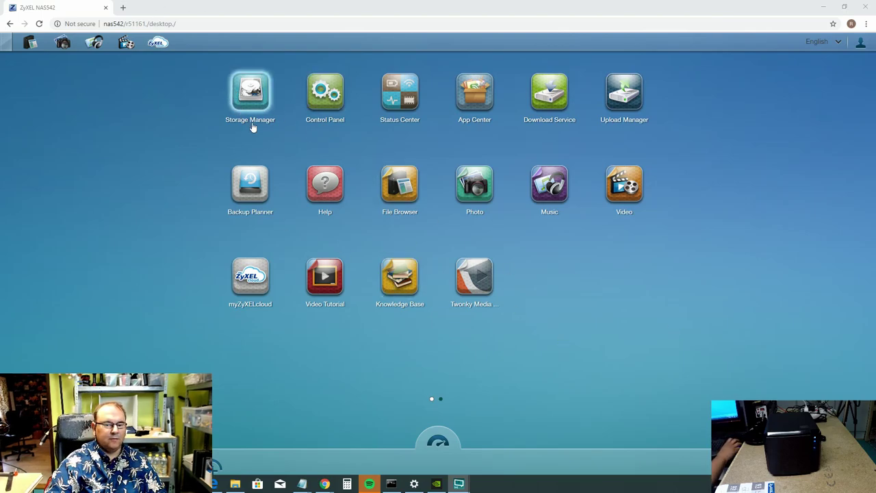
In Storage Manager, view Volume1, its RAID 5 disk group and the four-disk hard disk list.
left_click(240, 96)
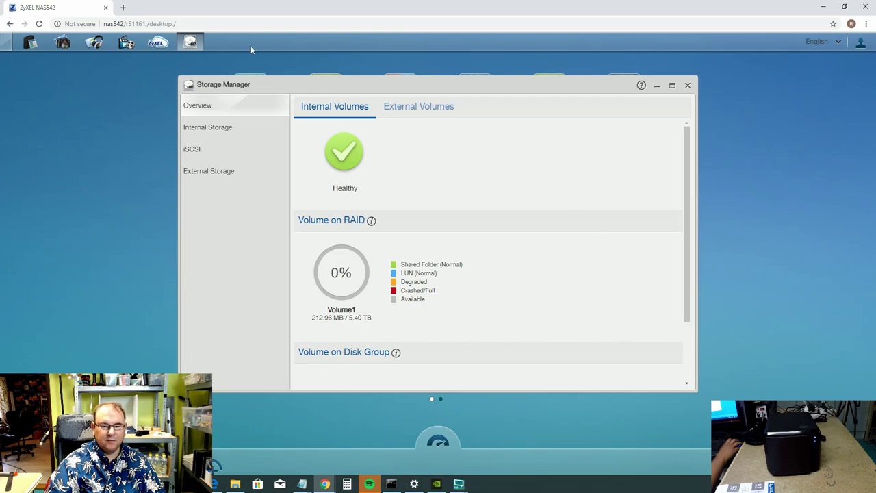
left_click(237, 136)
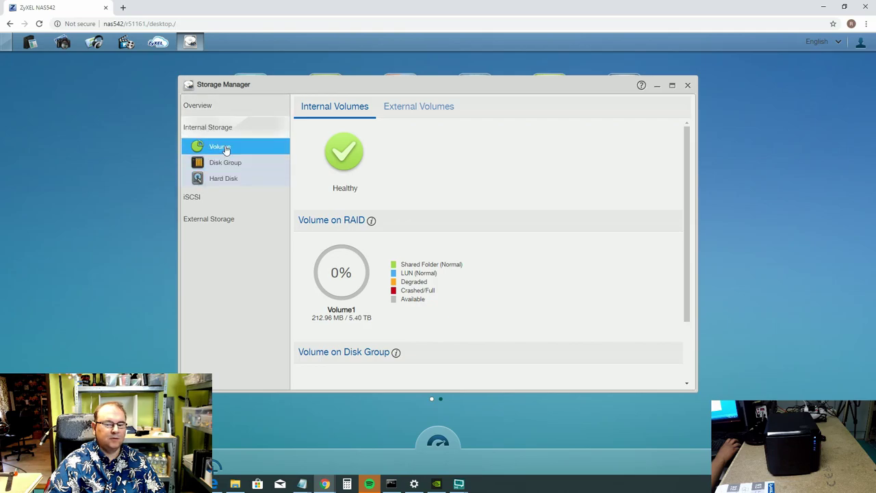
left_click(226, 149)
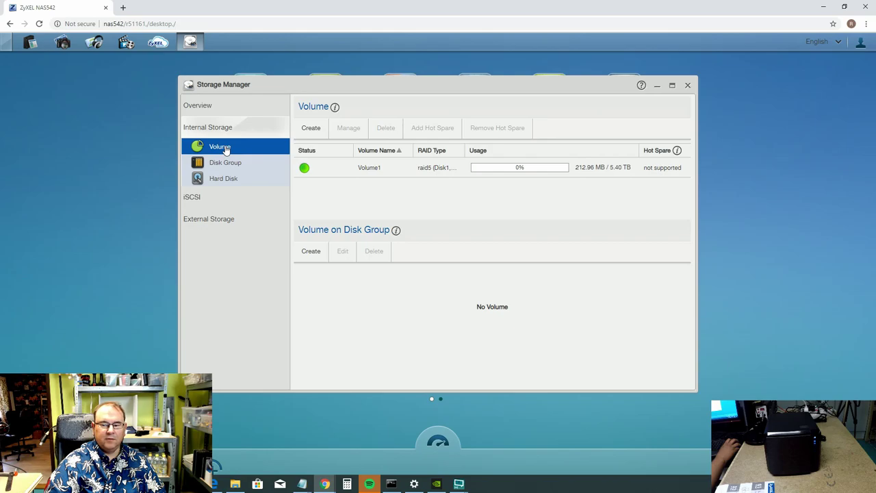
left_click(228, 164)
left_click(229, 182)
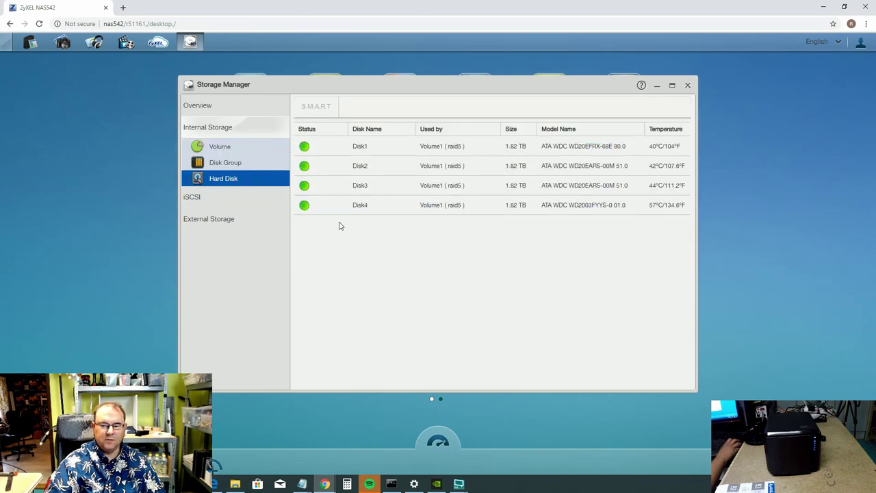
Inspect the Disk1, Disk3 and Disk4 entries, then close Storage Manager.
left_click(685, 146)
left_click(684, 205)
left_click(675, 147)
left_click(675, 204)
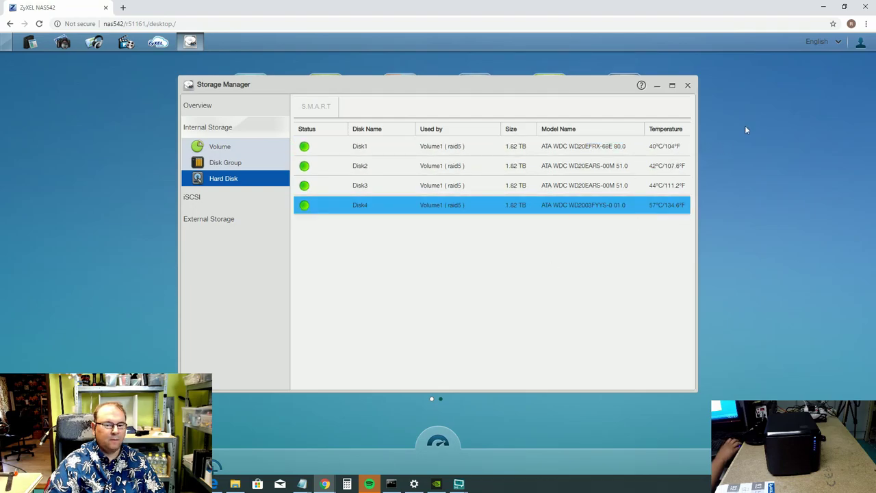
left_click(681, 185)
left_click(688, 85)
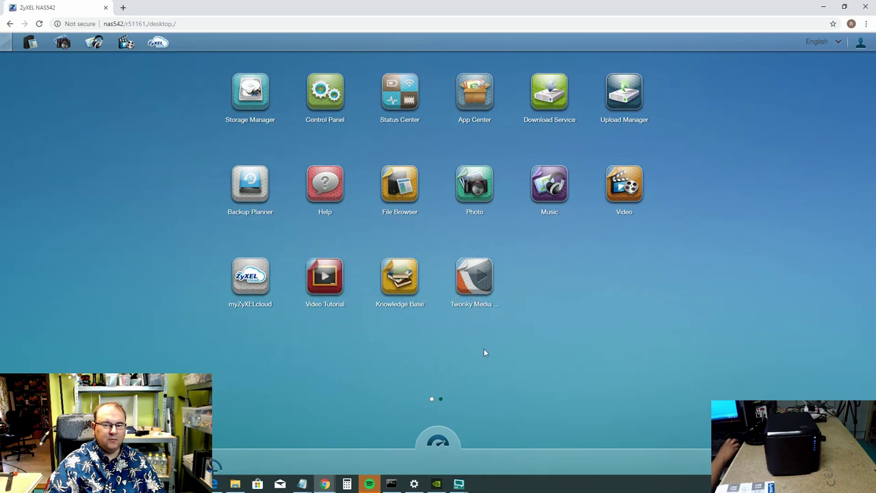
In Control Panel Users, add a User-type account with the new username and password, reaching Groups.
left_click(325, 91)
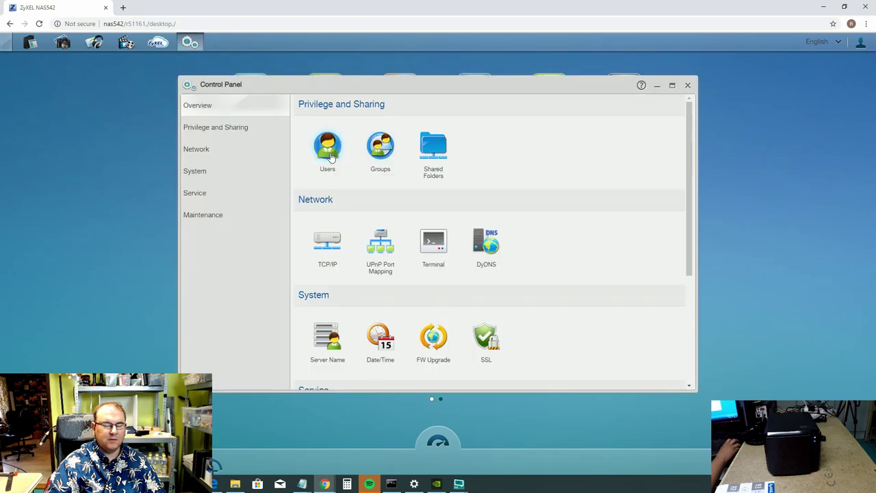
left_click(329, 155)
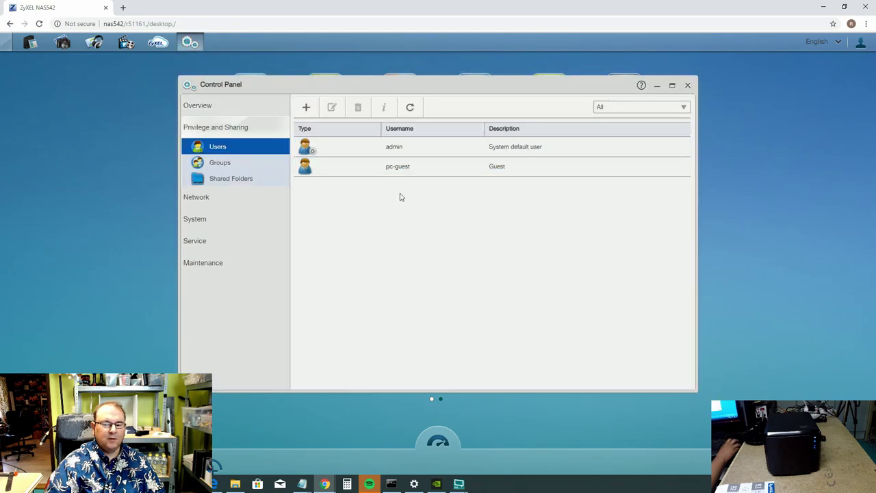
left_click(306, 107)
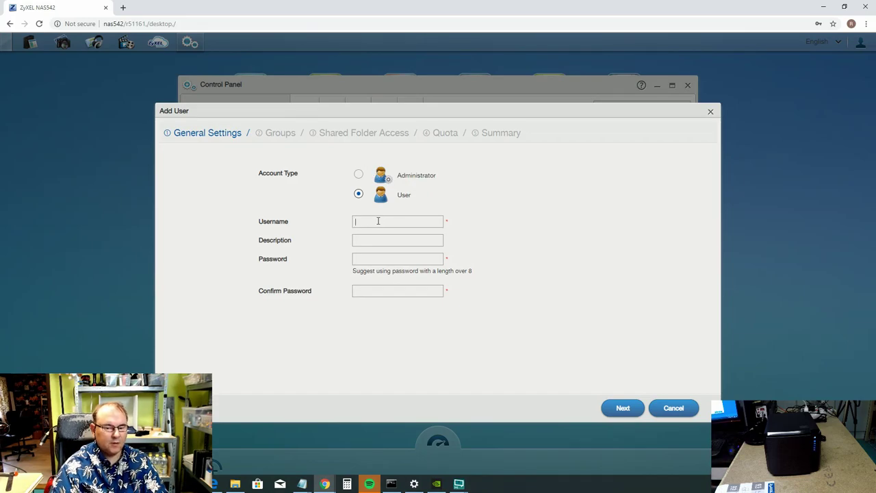
type("Rolf")
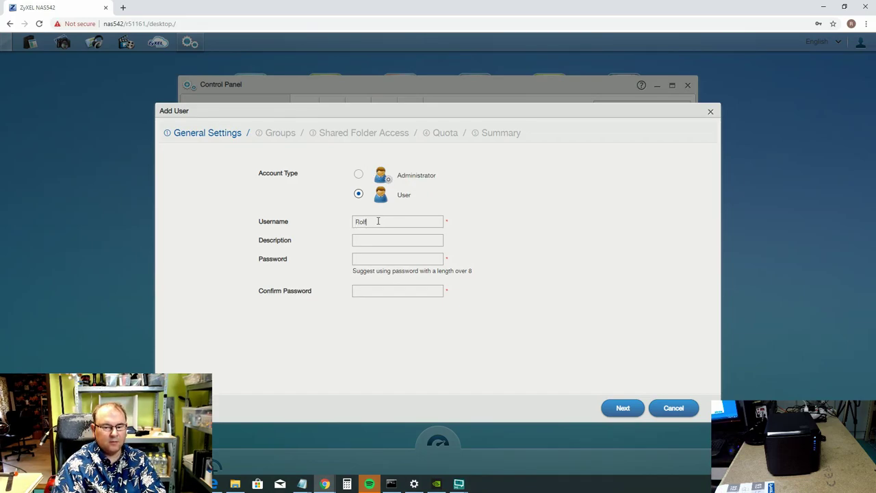
left_click(378, 262)
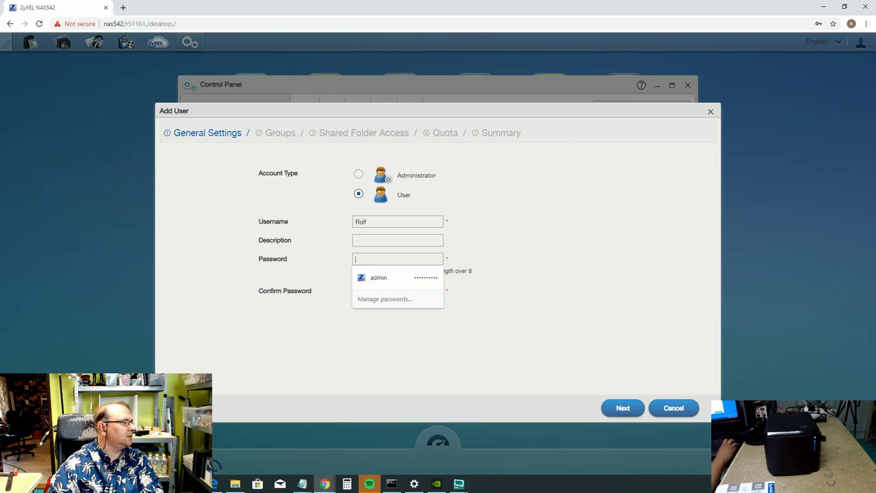
key("alt+Tab")
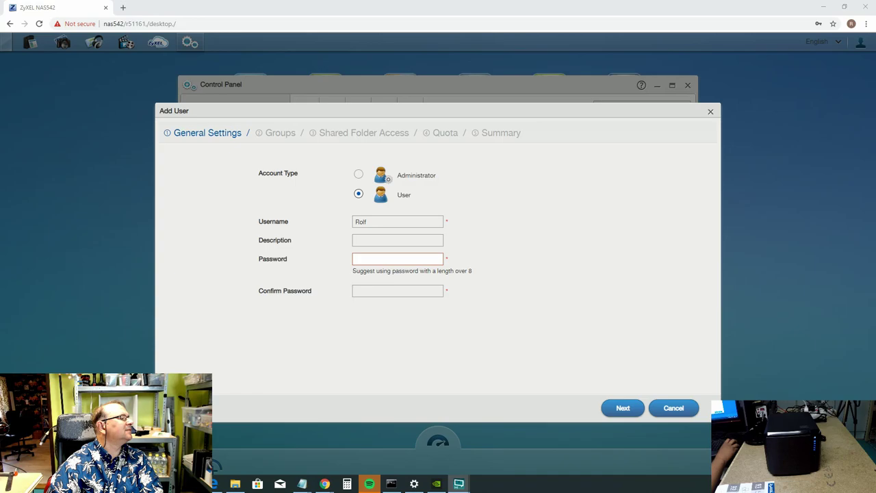
key("Return")
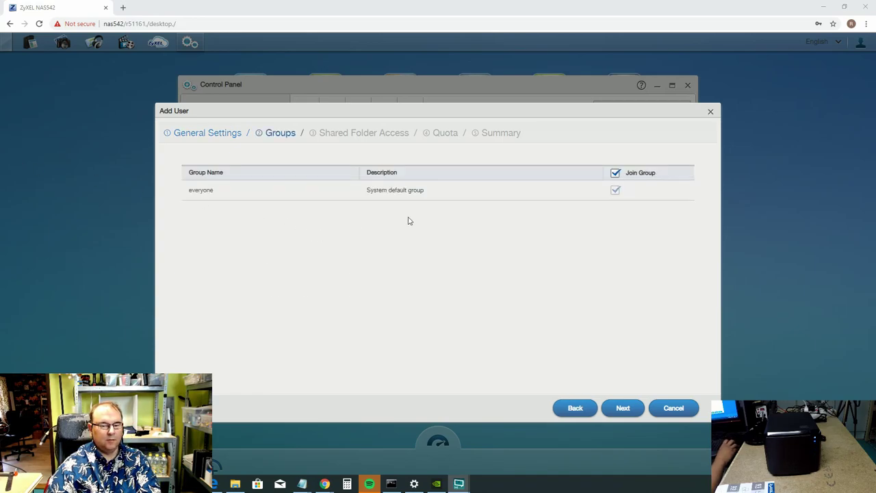
Create the new user with Read/Write on all four shares and unlimited quota, then check its entry.
left_click(624, 408)
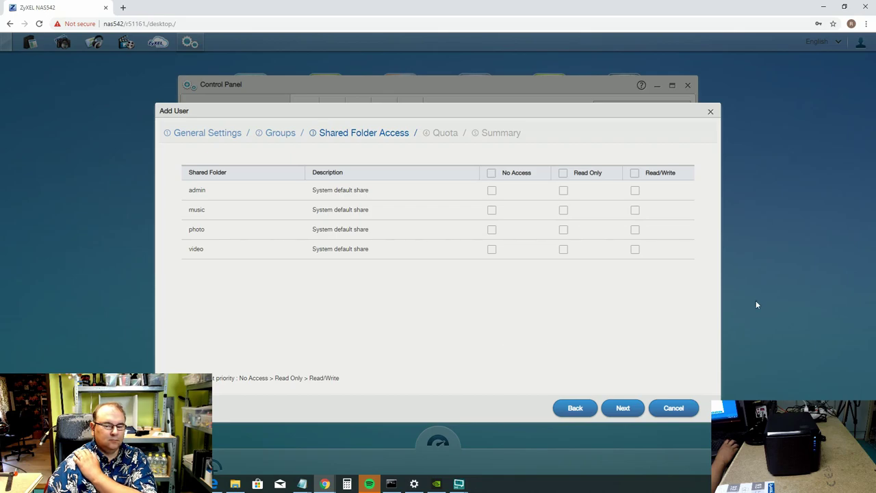
left_click(636, 174)
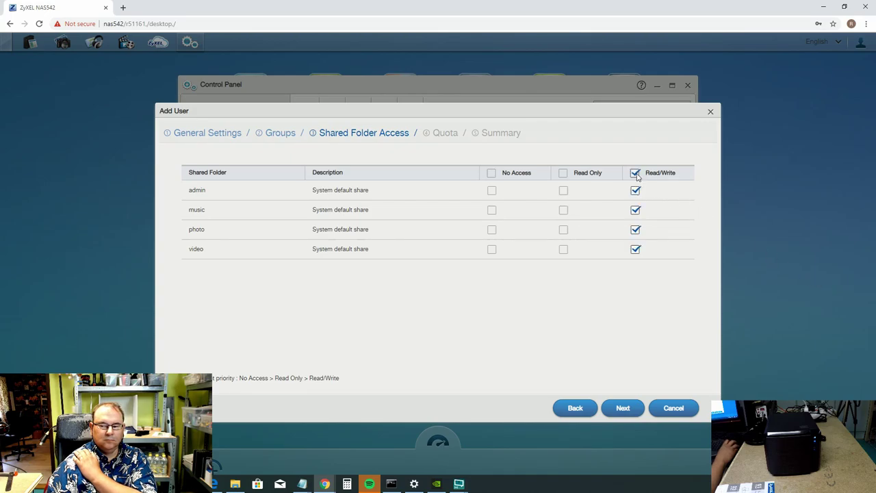
left_click(630, 410)
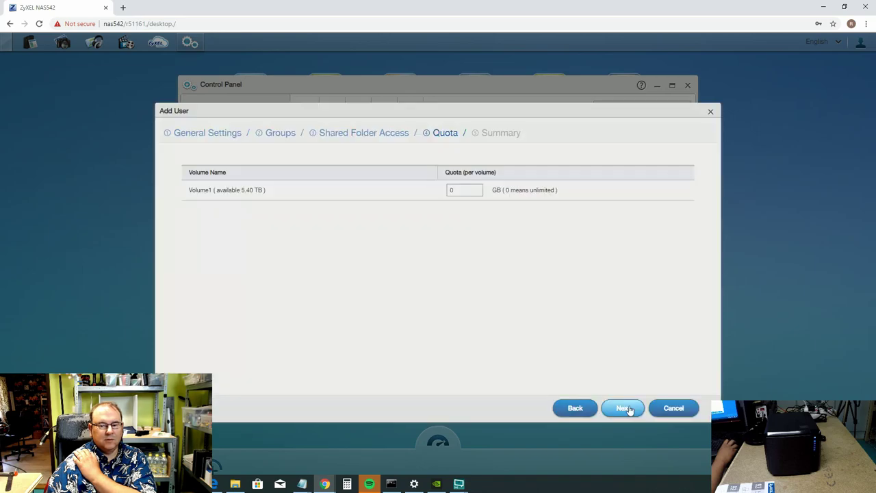
left_click(630, 410)
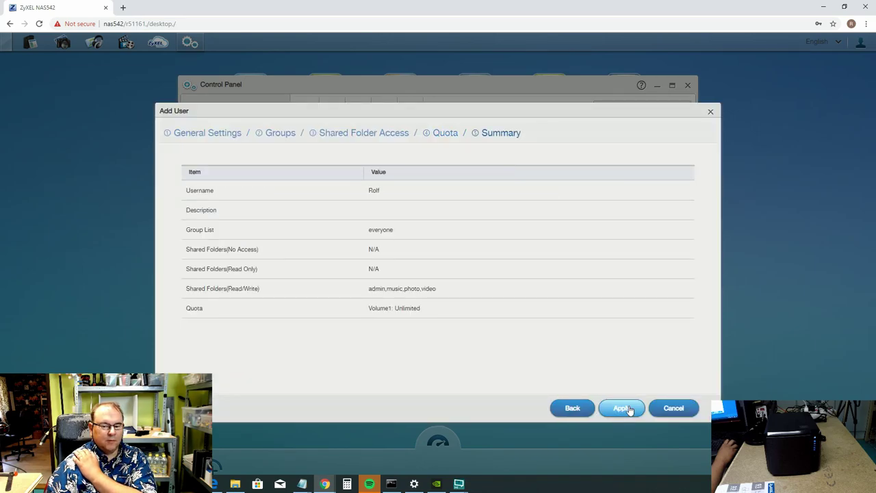
left_click(630, 409)
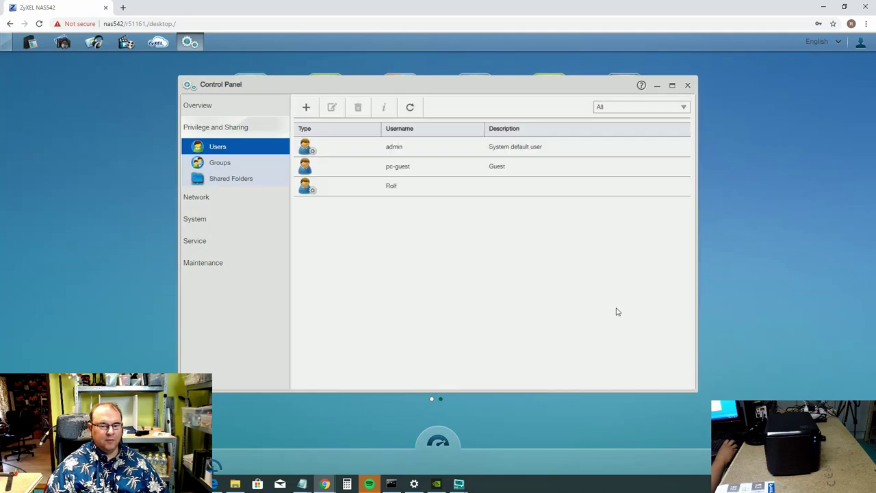
left_click(434, 193)
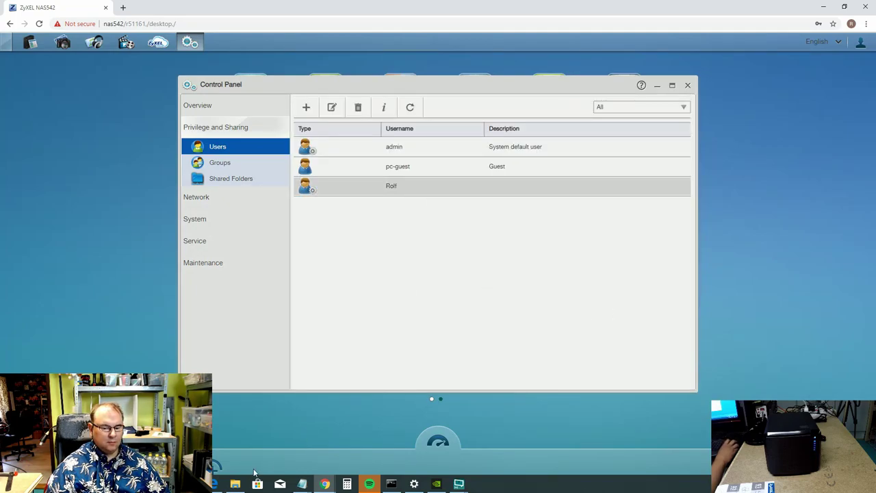
left_click(236, 485)
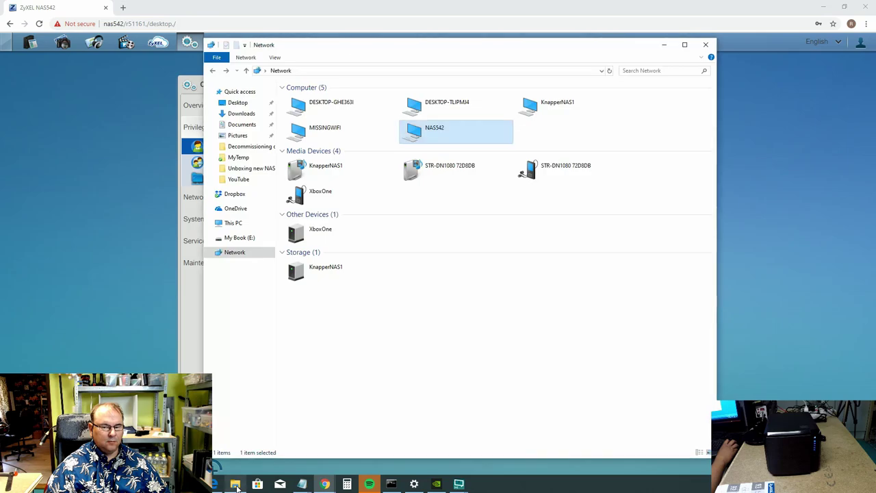
Browse NAS542's shares in Explorer, cancel the admin share's credentials prompt, and close Explorer.
double_click(441, 139)
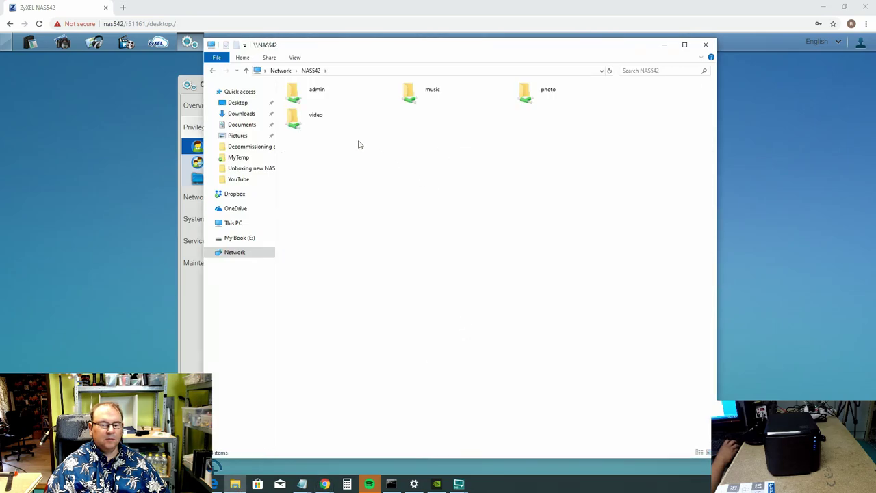
double_click(324, 102)
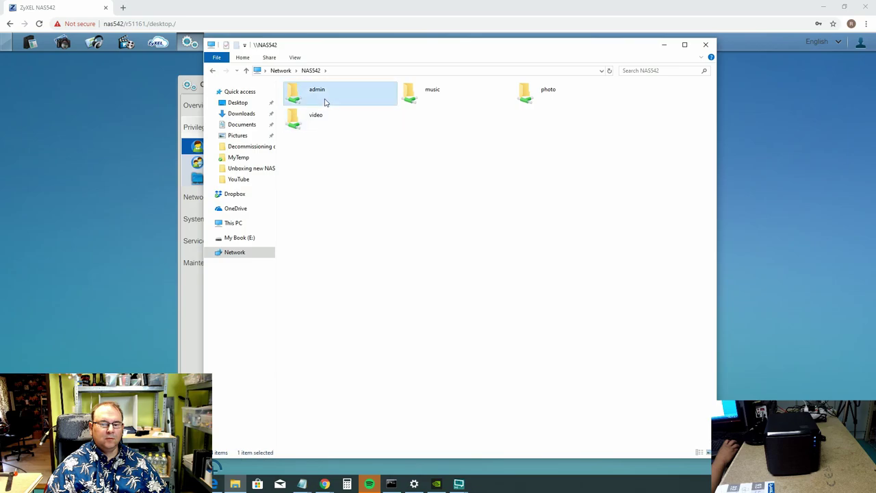
left_click(507, 331)
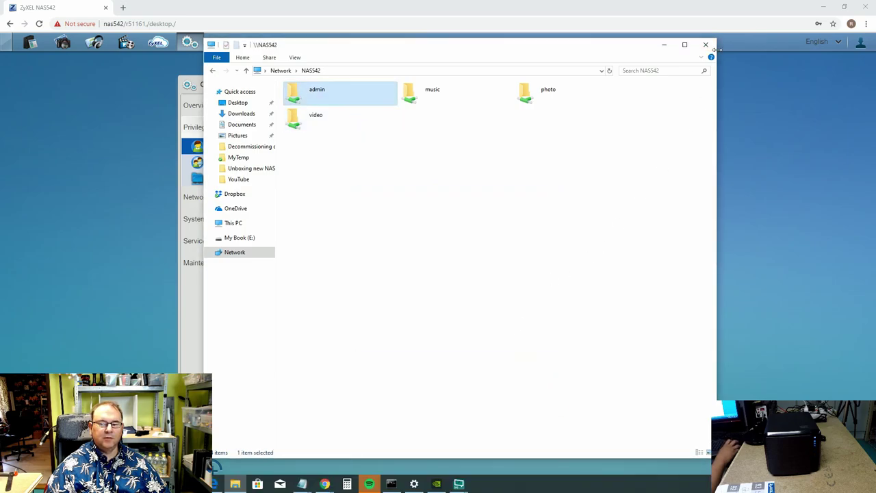
left_click(706, 46)
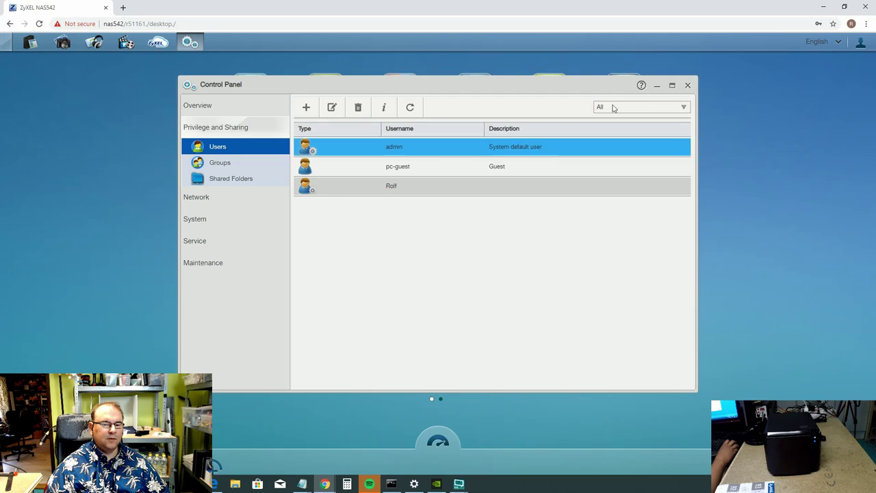
Reopen the Control Panel and switch from the Users list to Shared Folders.
left_click(688, 85)
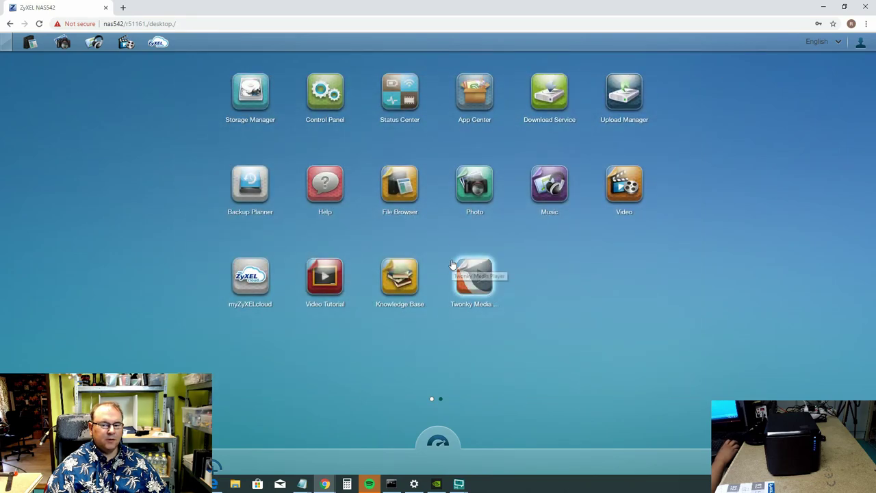
left_click(318, 101)
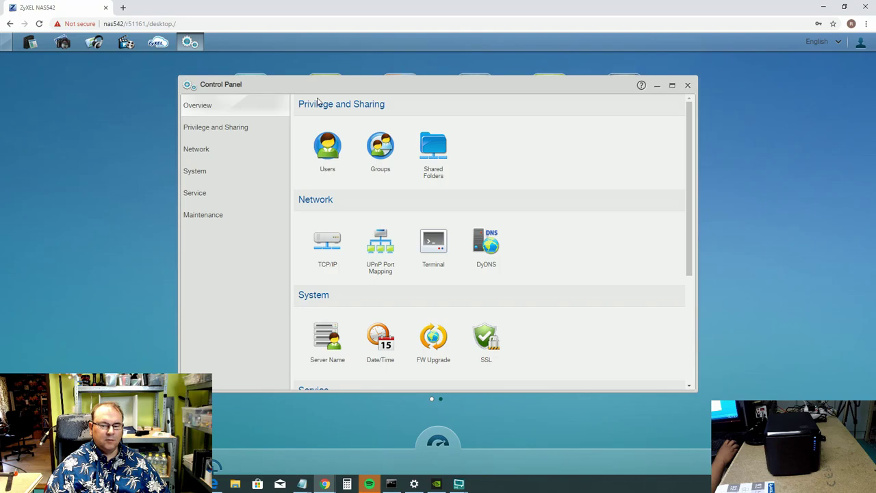
left_click(433, 145)
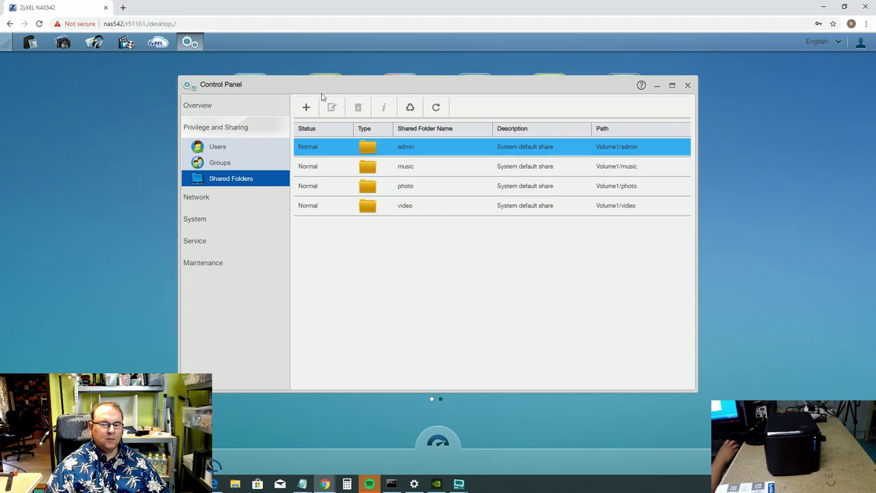
left_click(229, 152)
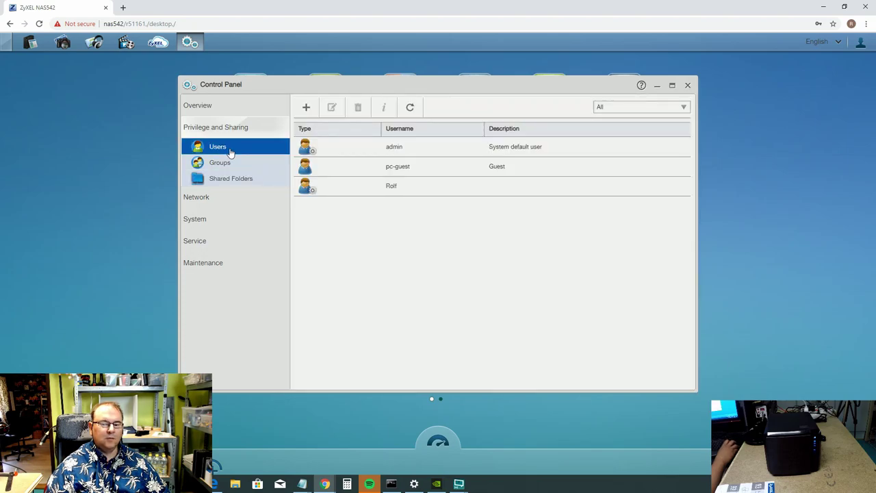
left_click(233, 181)
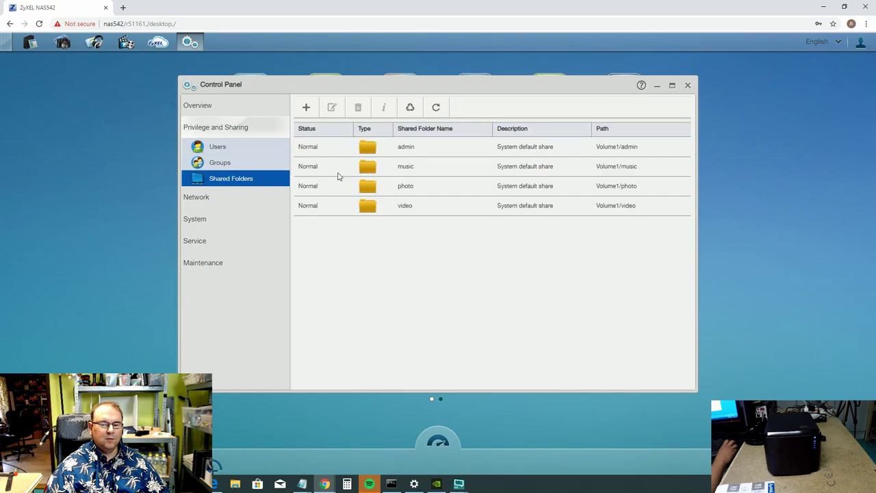
Add a Volume1 shared folder named 'Rolf' and continue to its access settings.
left_click(308, 107)
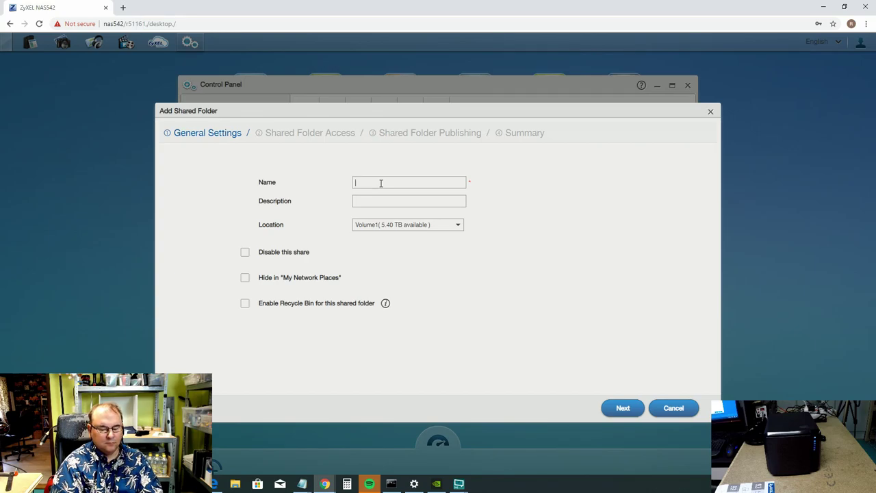
key("BackSpace")
key("BackSpace")
key("BackSpace")
key("BackSpace")
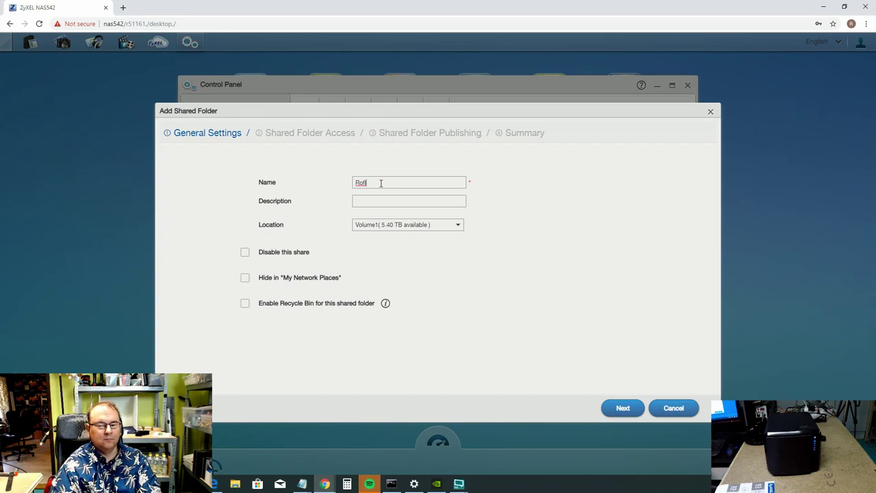
type("Rolf")
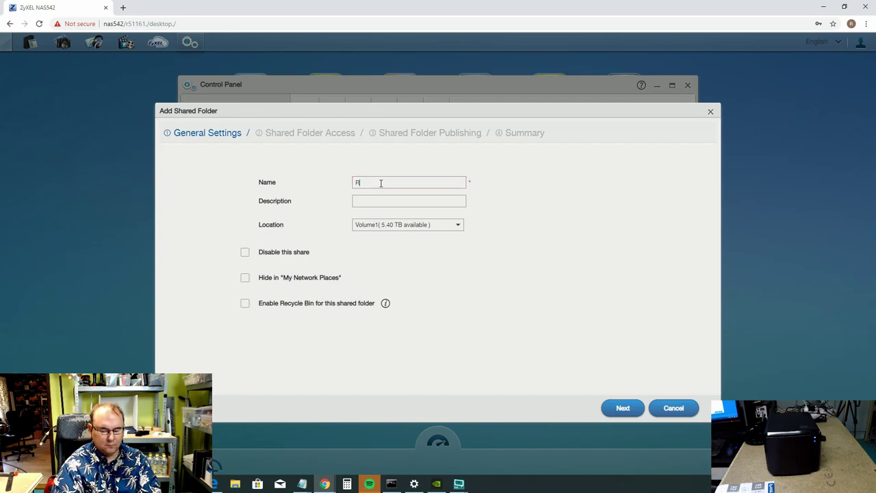
double_click(381, 182)
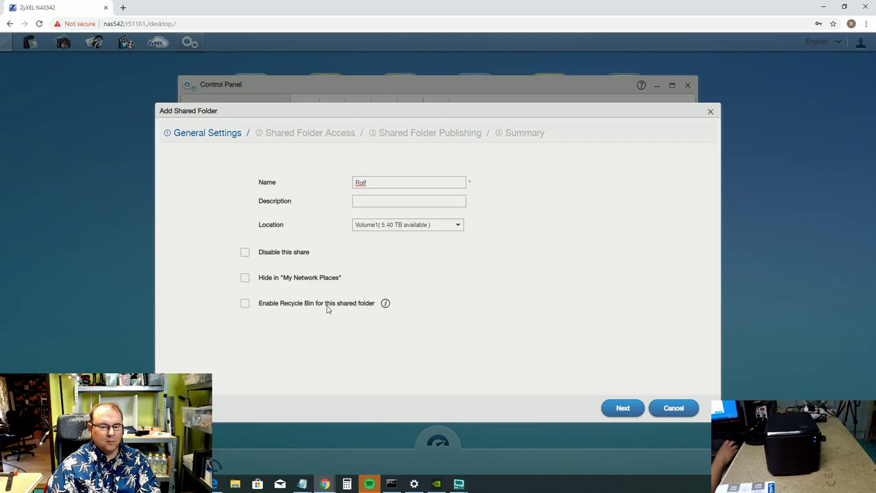
left_click(624, 410)
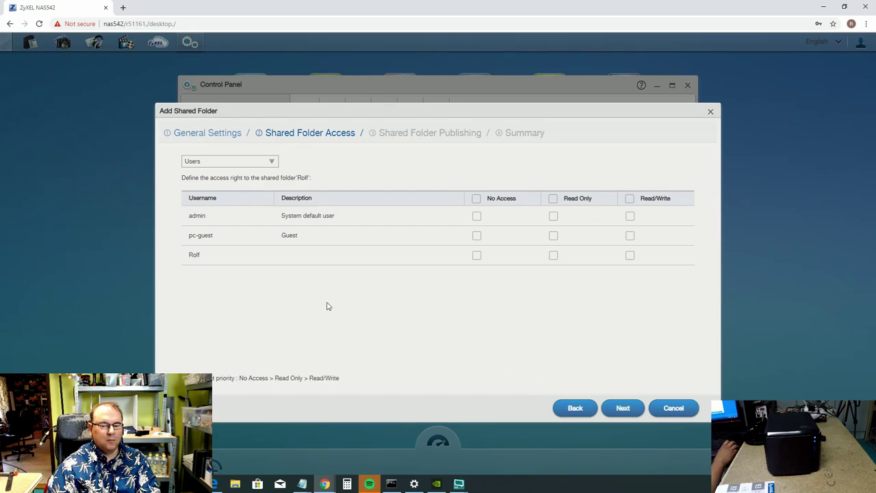
Grant the new user and admin Read/Write on the share, keeping the list on Users.
left_click(631, 256)
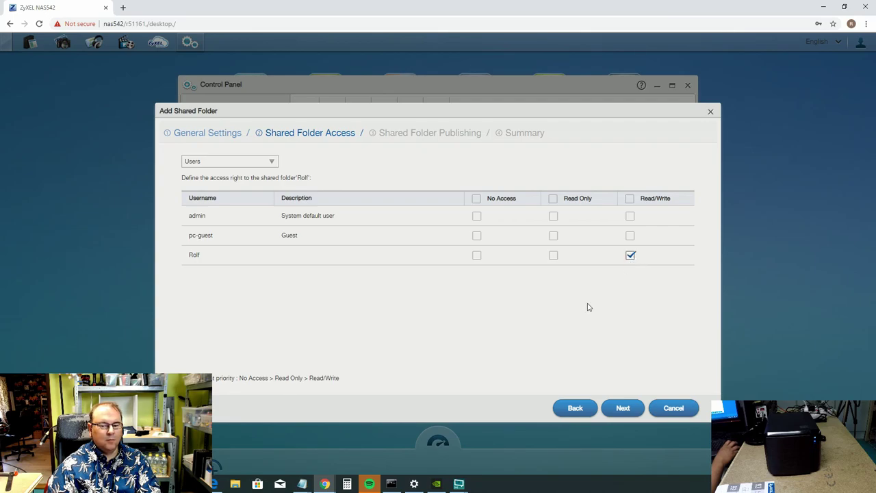
left_click(631, 217)
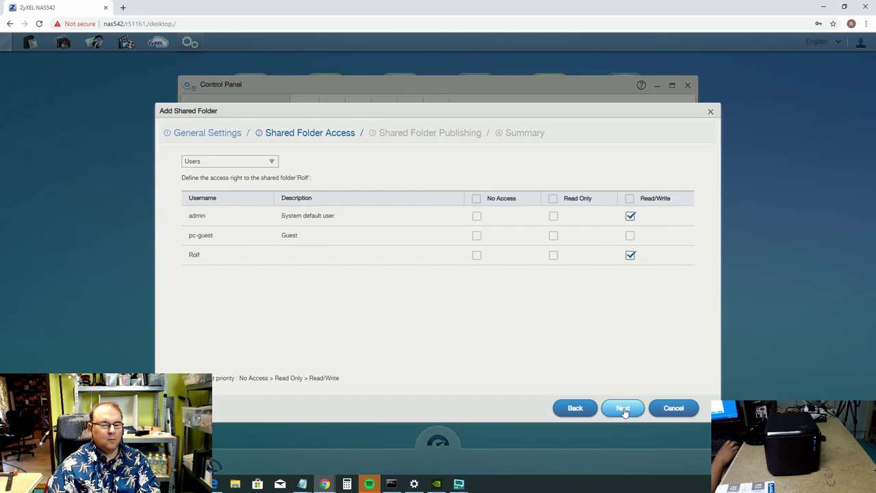
left_click(273, 162)
left_click(275, 163)
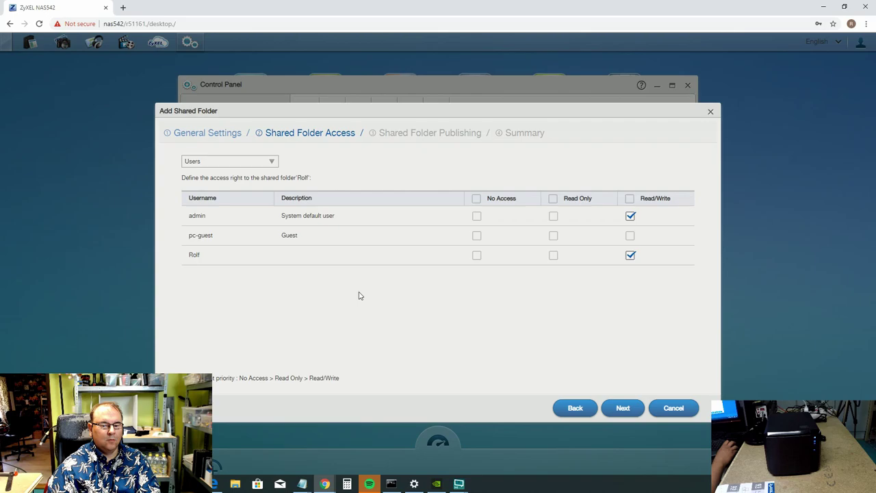
left_click(620, 408)
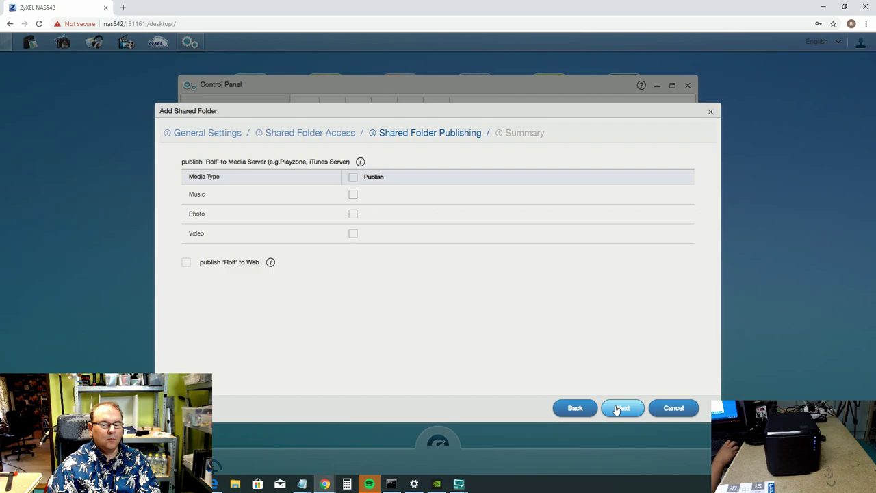
Leave media server publishing off for all media types and Music, then reach the Summary.
left_click(456, 221)
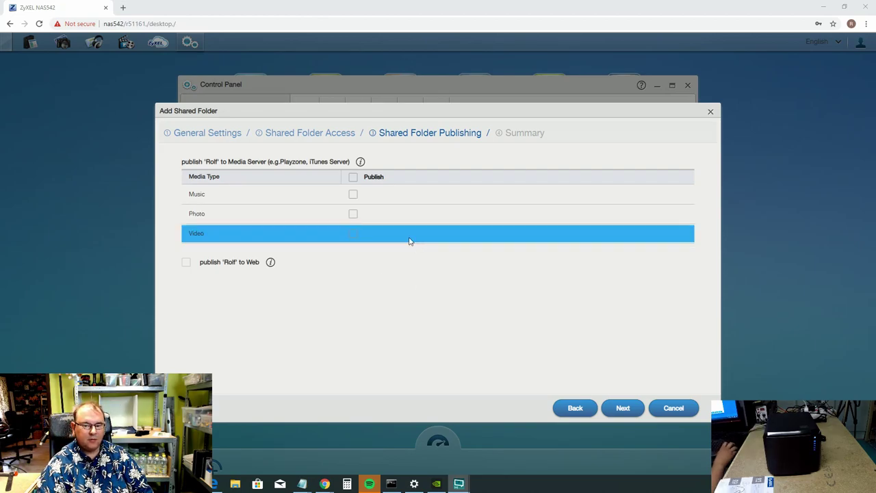
left_click(354, 178)
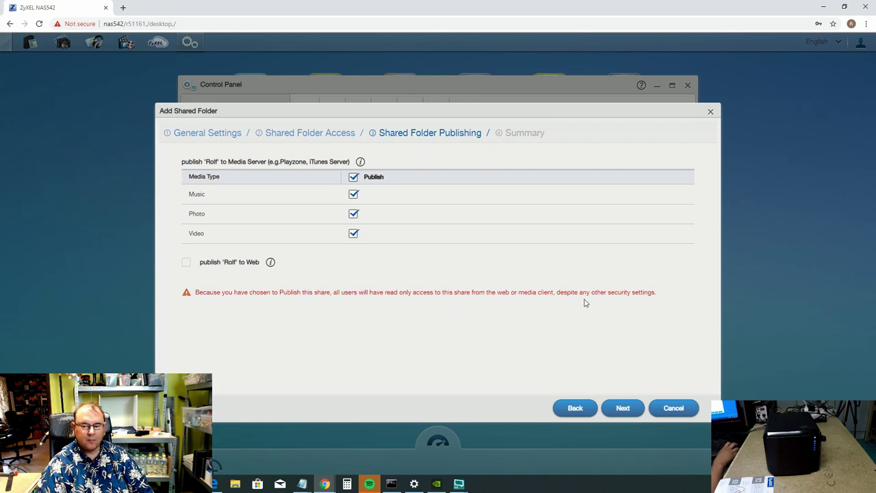
left_click(353, 178)
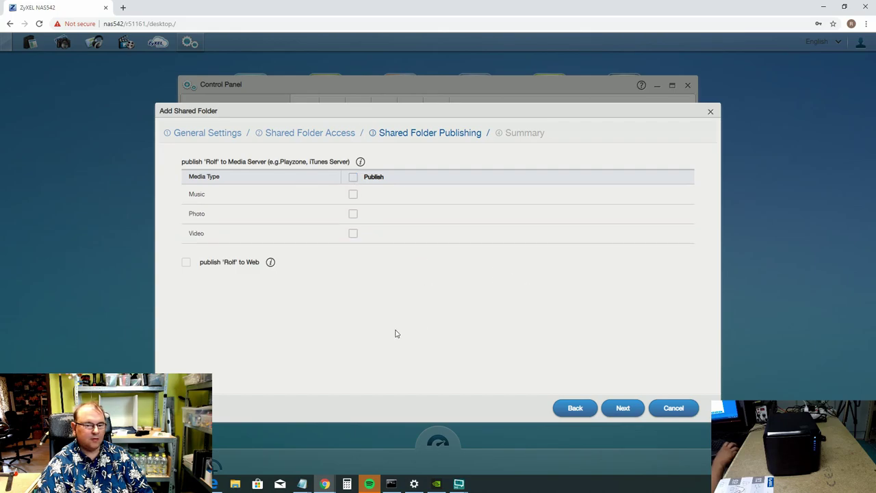
left_click(353, 196)
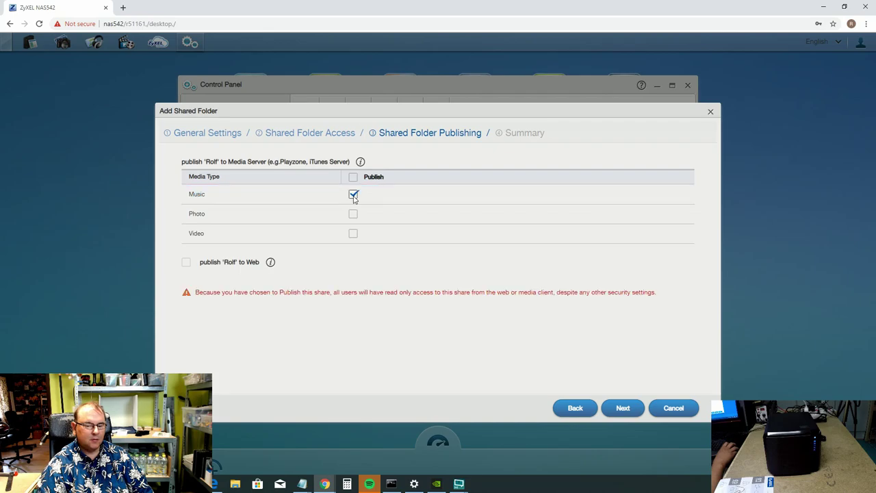
left_click(353, 195)
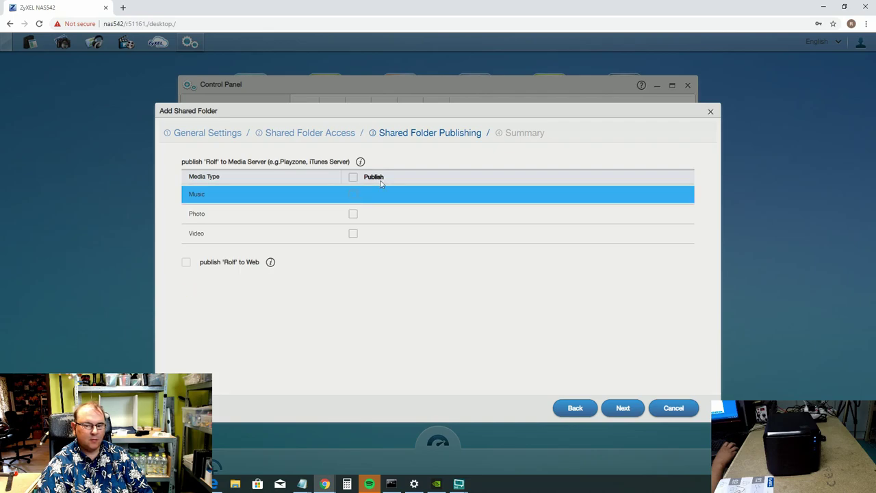
left_click(625, 410)
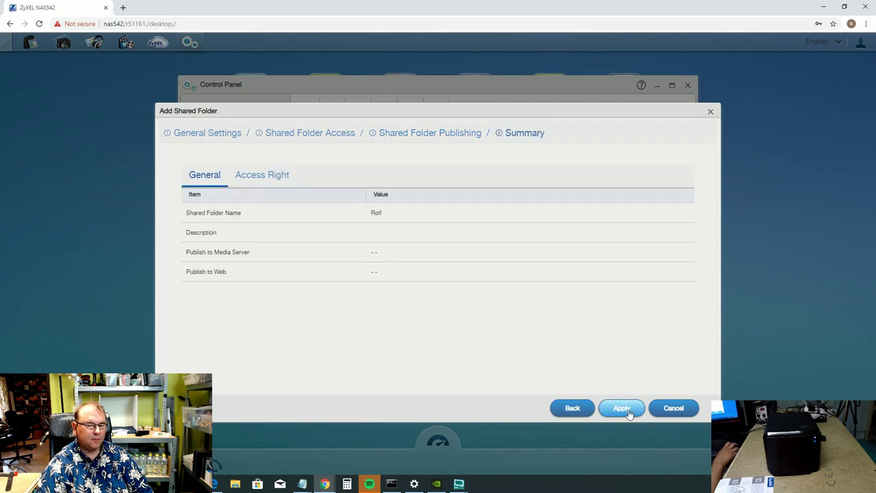
Apply to create the Rolf share at Volume1/Rolf and bring up File Explorer.
left_click(628, 411)
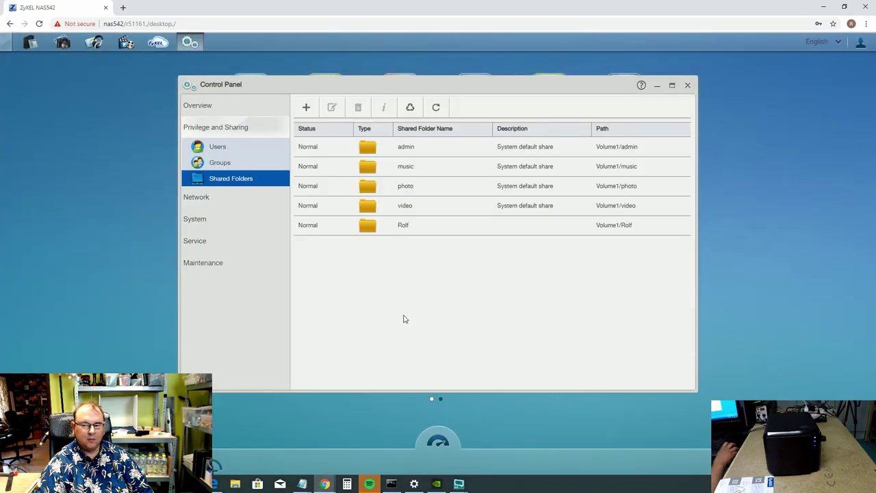
left_click(235, 484)
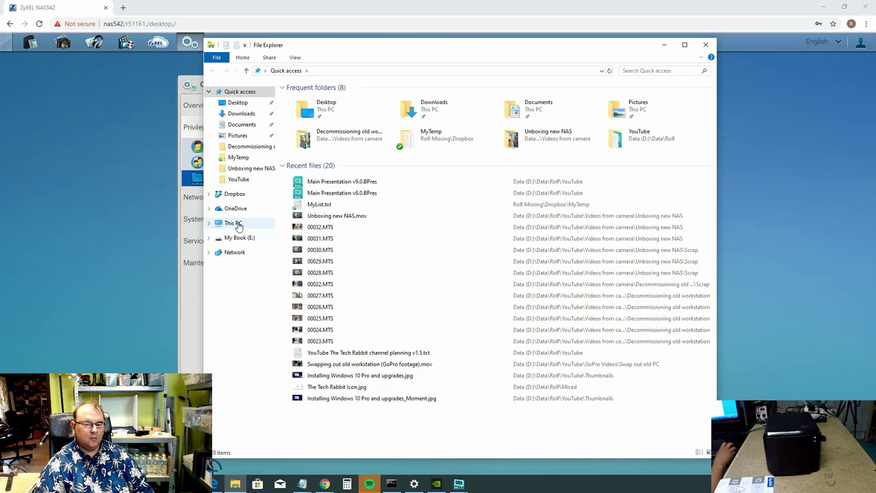
Browse the network to NAS542 and open the Rolf share, signing in with the share user's name and password and remembering the credentials.
left_click(239, 253)
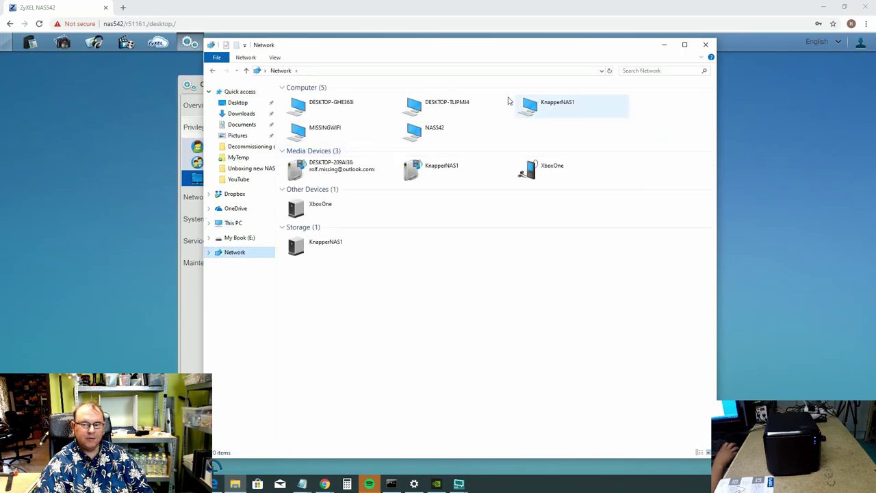
double_click(427, 130)
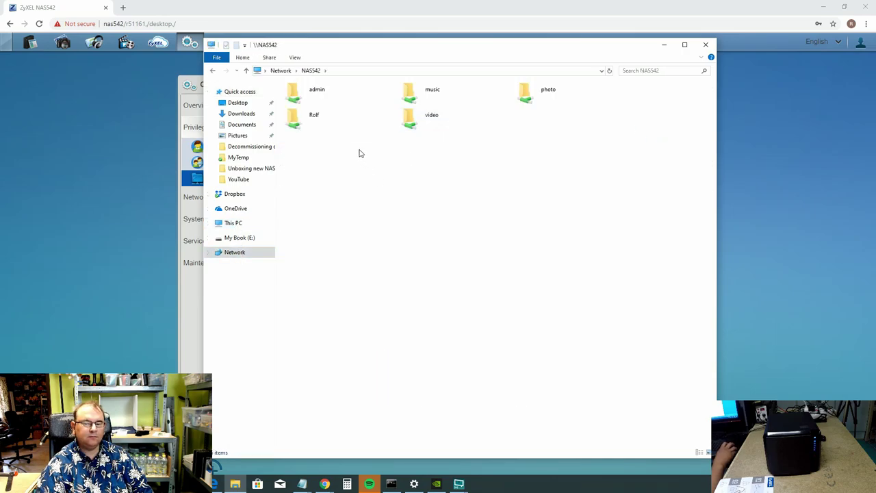
double_click(312, 119)
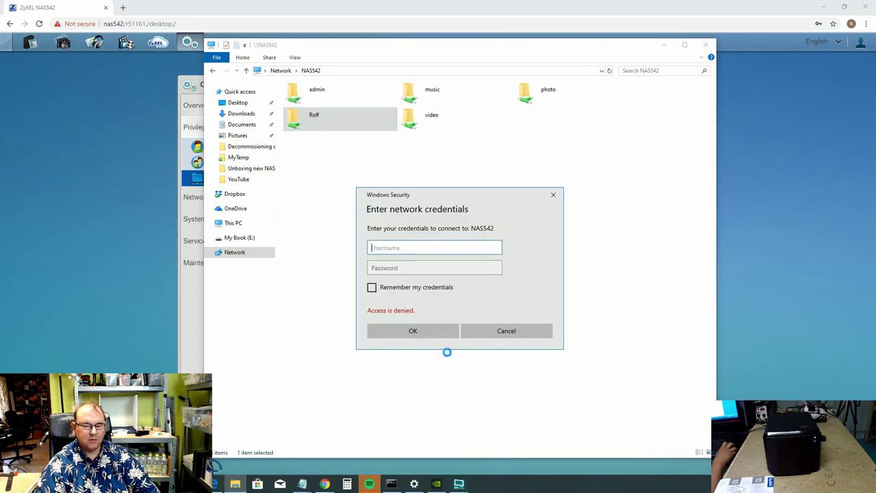
type("Rolf")
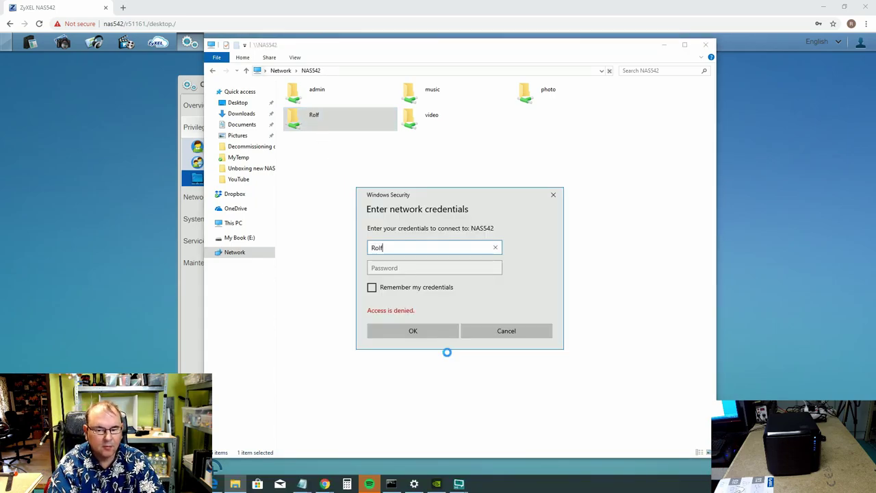
key("Tab")
key("ctrl+v")
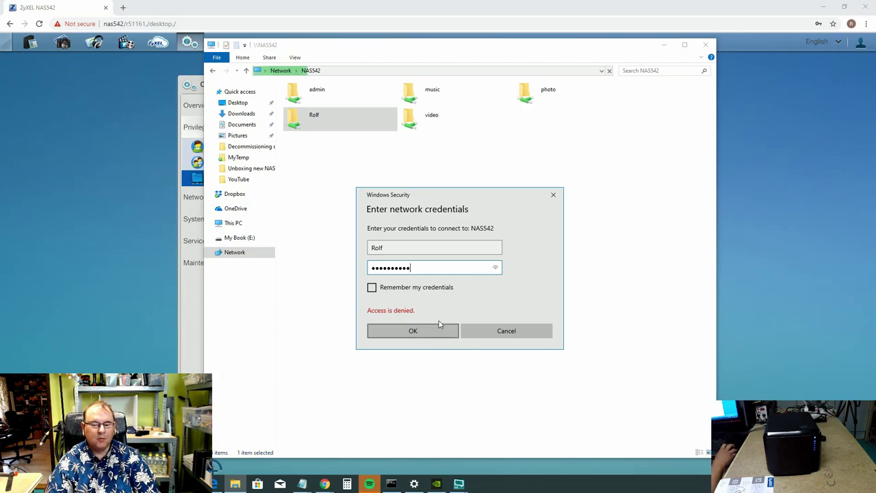
left_click(372, 287)
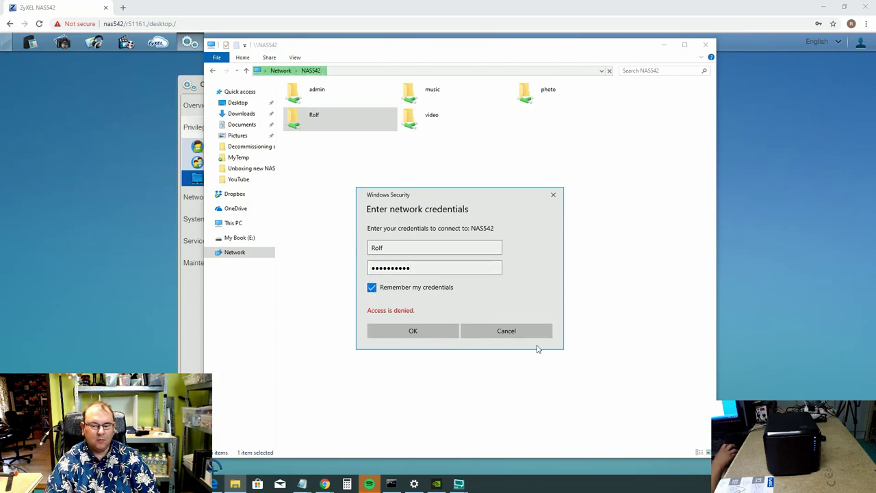
left_click(421, 330)
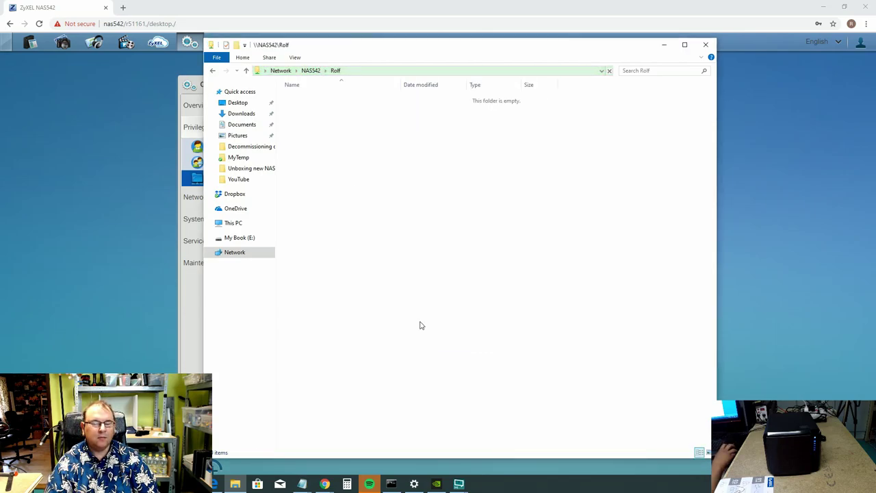
Create a new folder named MyTemp in the Rolf share, cancelling an accidentally started shortcut wizard.
right_click(386, 144)
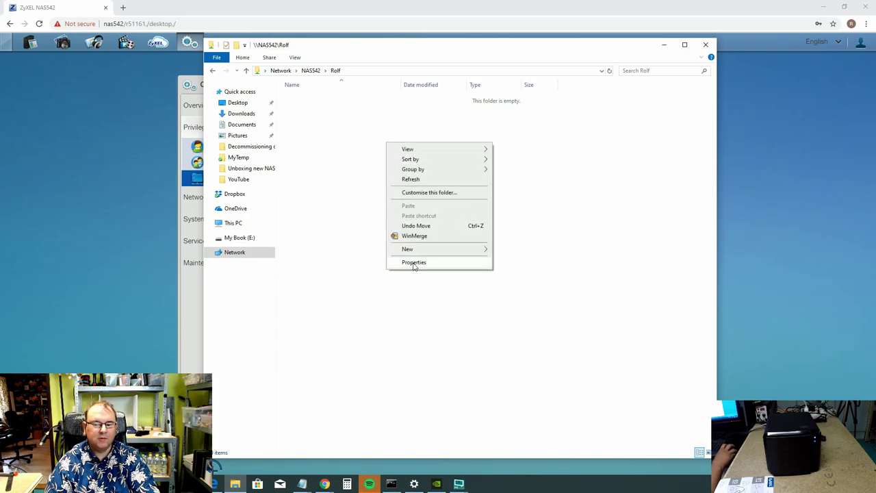
mouse_move(442, 251)
left_click(542, 249)
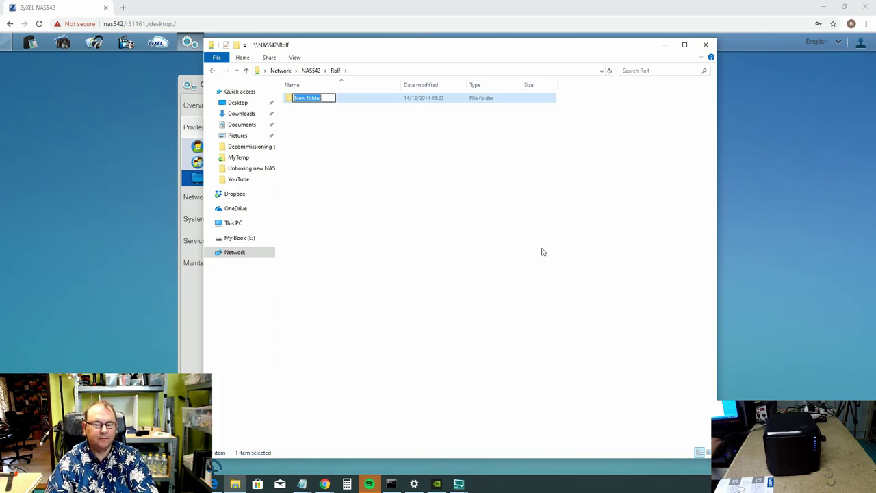
type("My")
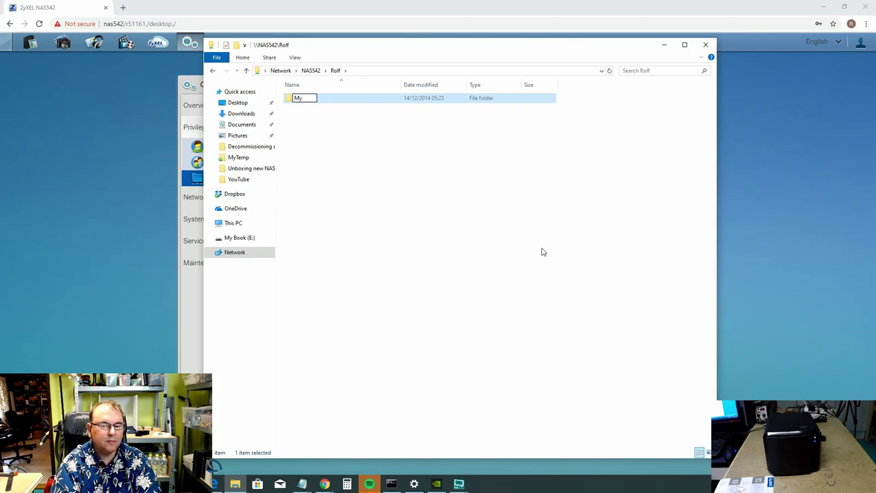
type("Temp")
key("Return")
right_click(316, 124)
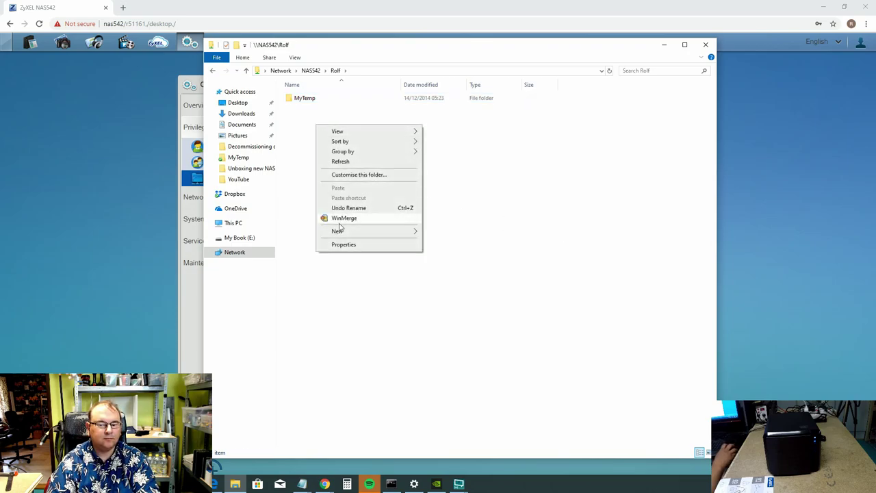
mouse_move(342, 235)
left_click(446, 241)
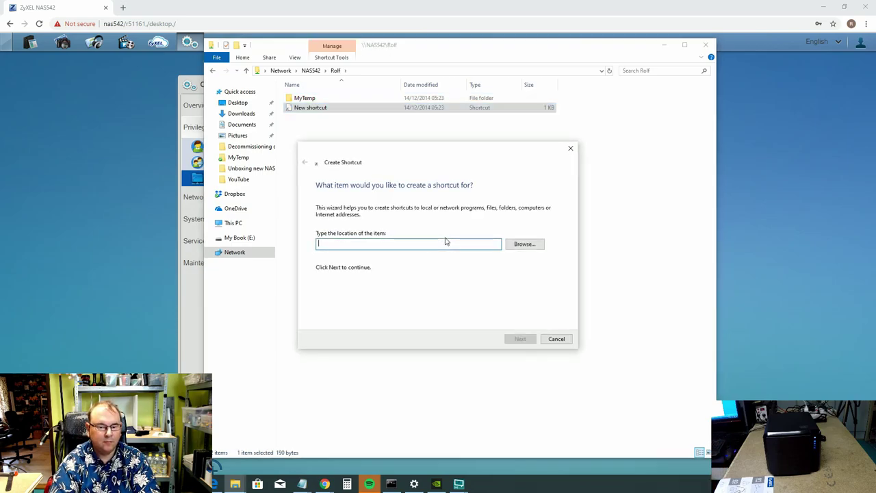
left_click(560, 339)
Add two more new folders named Data and DataNoBackup.
right_click(316, 111)
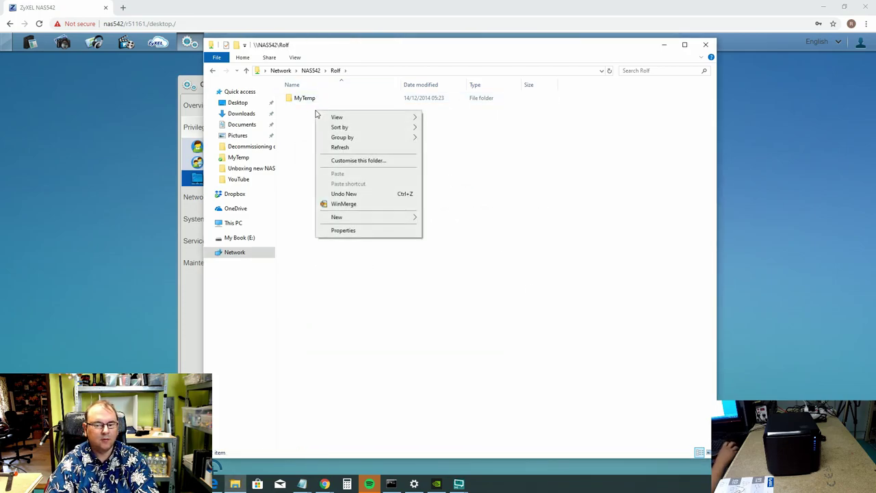
mouse_move(339, 219)
left_click(439, 218)
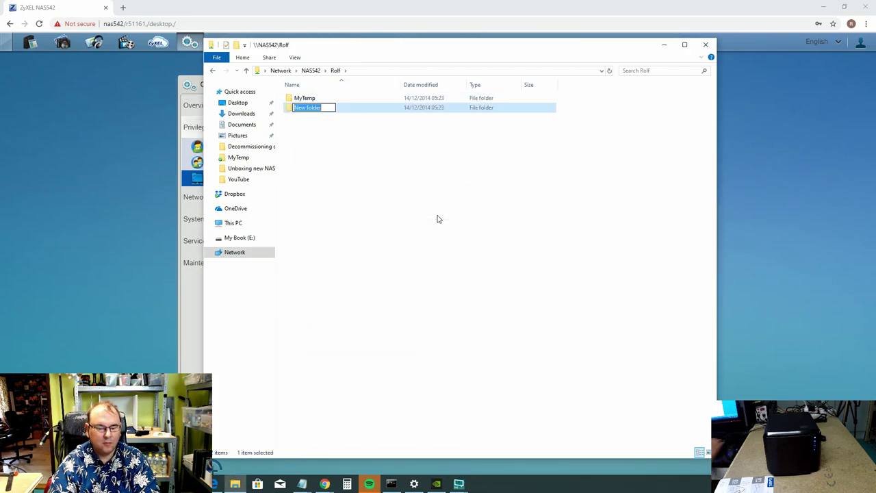
type("Data")
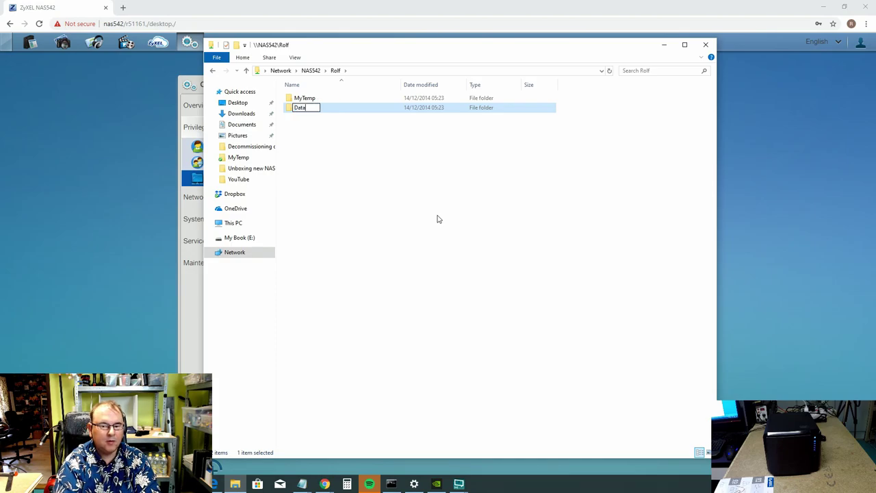
key("Return")
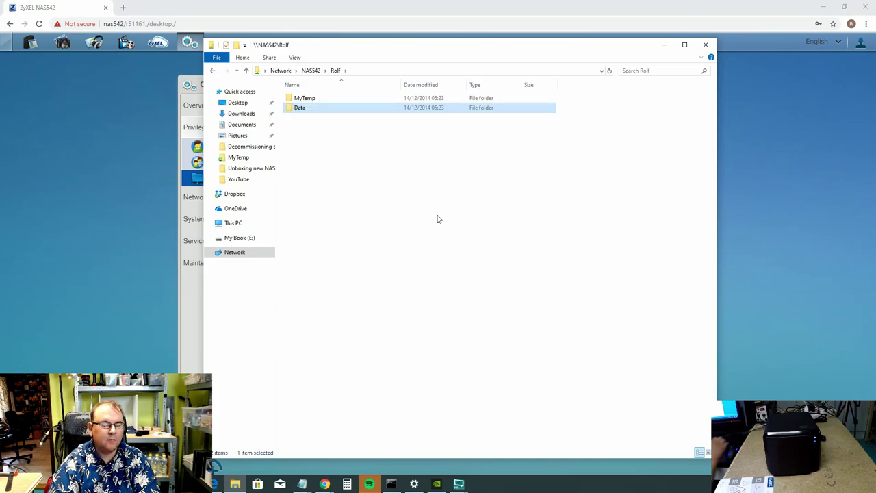
right_click(339, 152)
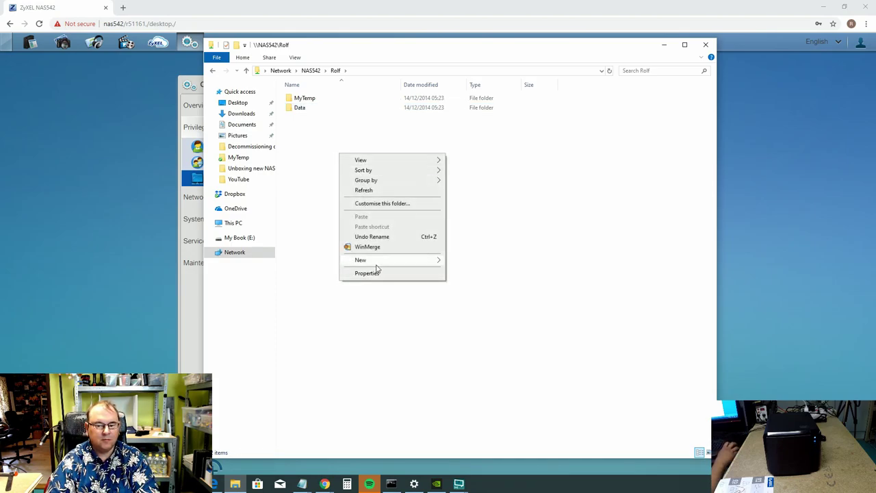
mouse_move(397, 264)
left_click(456, 263)
type("DataN")
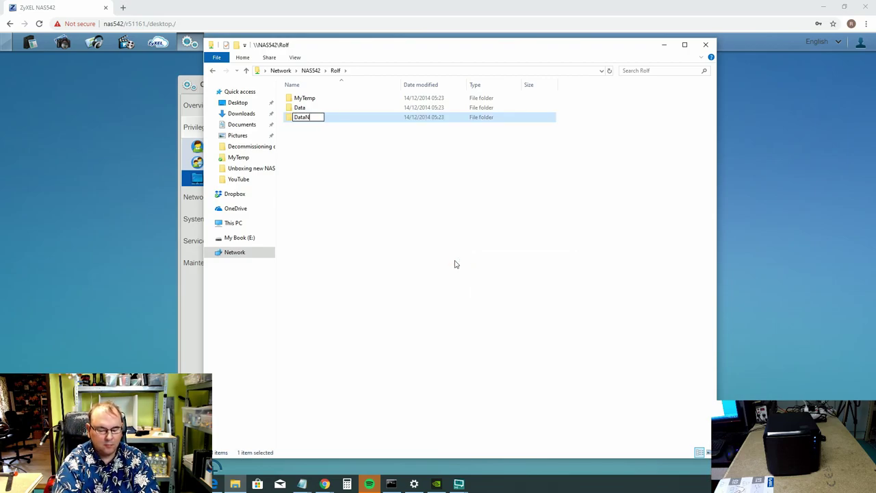
type("oBa")
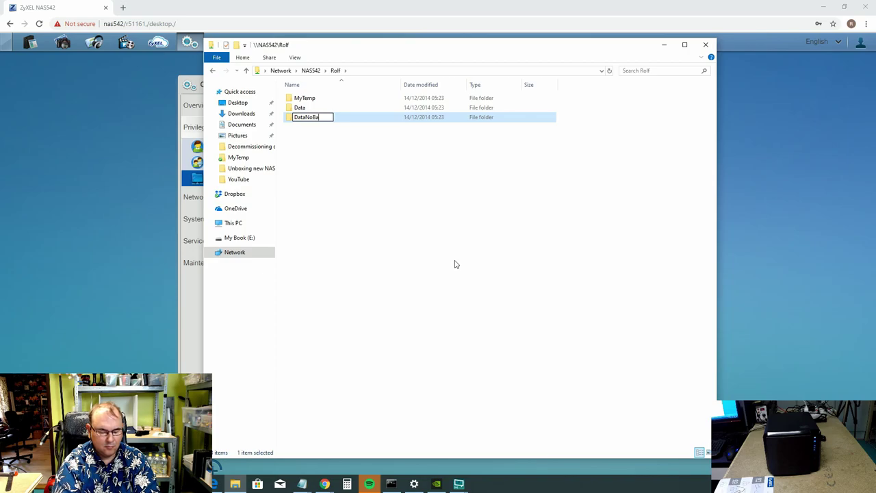
type("ckup")
key("Return")
Create a new text document named Test.txt inside the MyTemp folder.
left_click(313, 99)
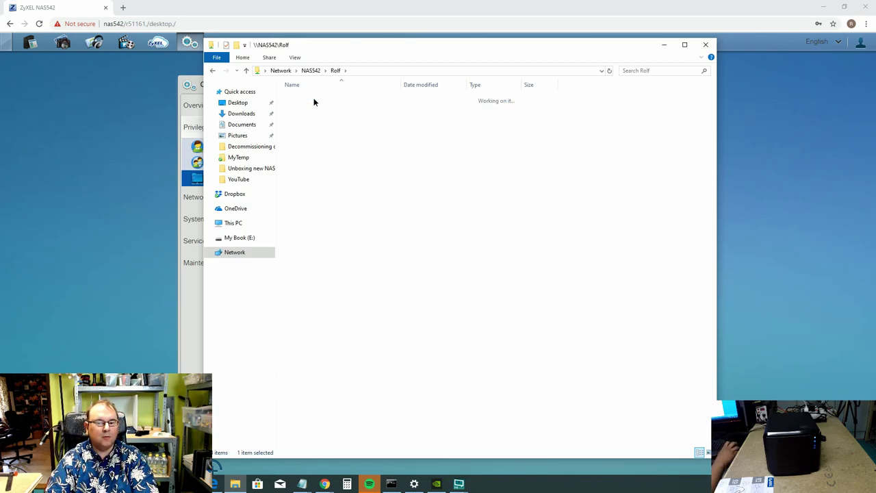
double_click(313, 99)
right_click(315, 127)
mouse_move(350, 232)
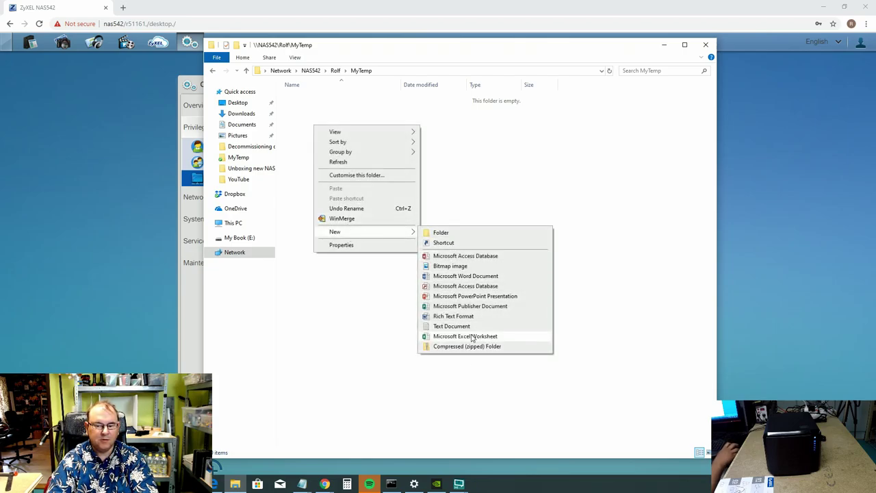
left_click(465, 328)
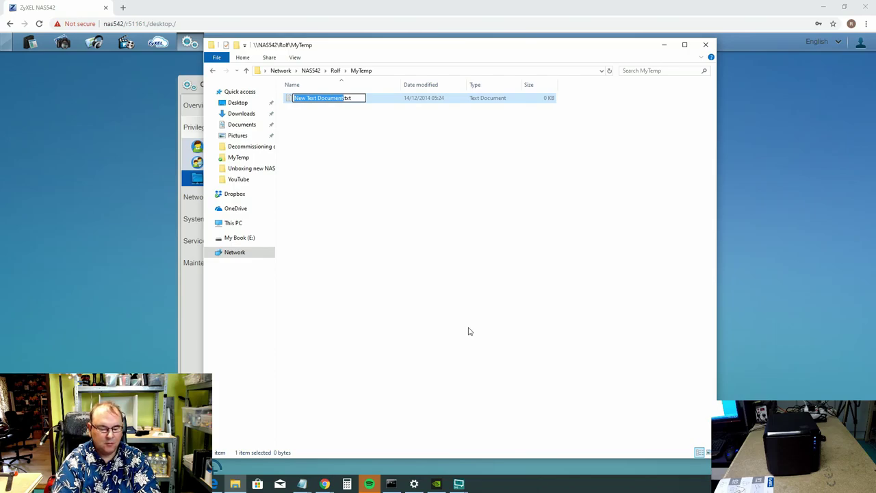
type("Test")
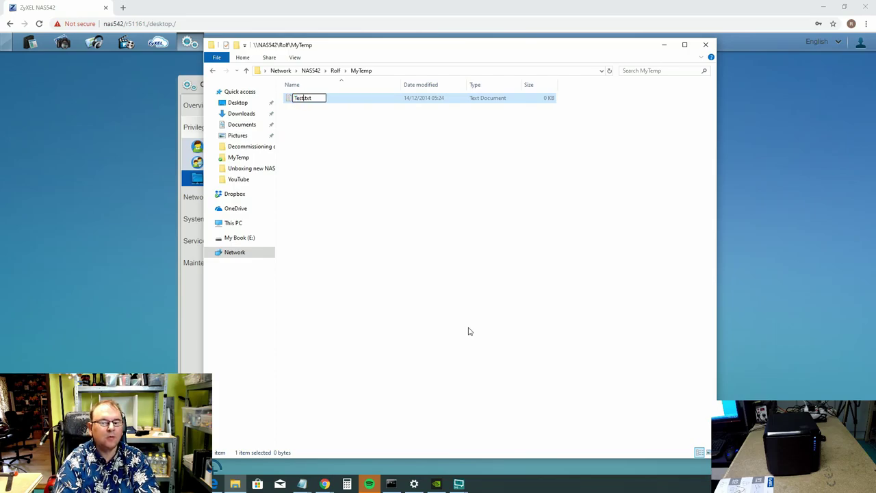
key("Return")
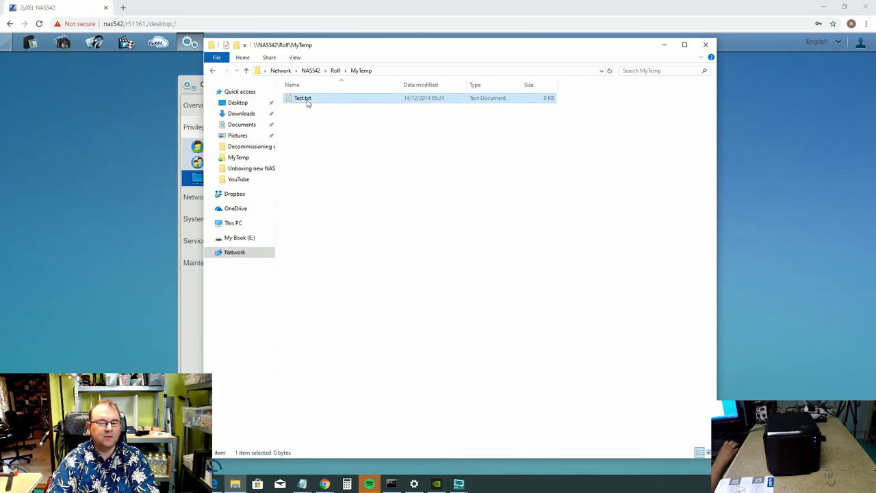
Enter the lines a, b, c in Test.txt in Notepad and save it.
double_click(308, 99)
type("a")
key("Return")
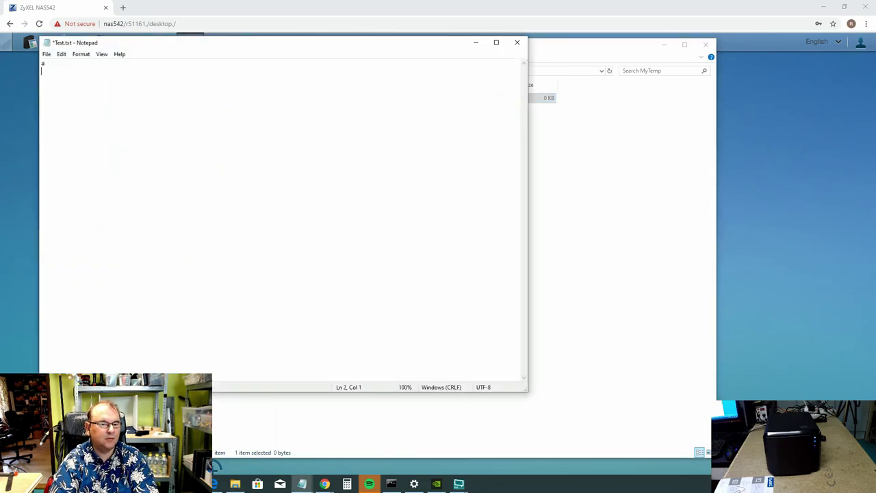
type("b")
key("Return")
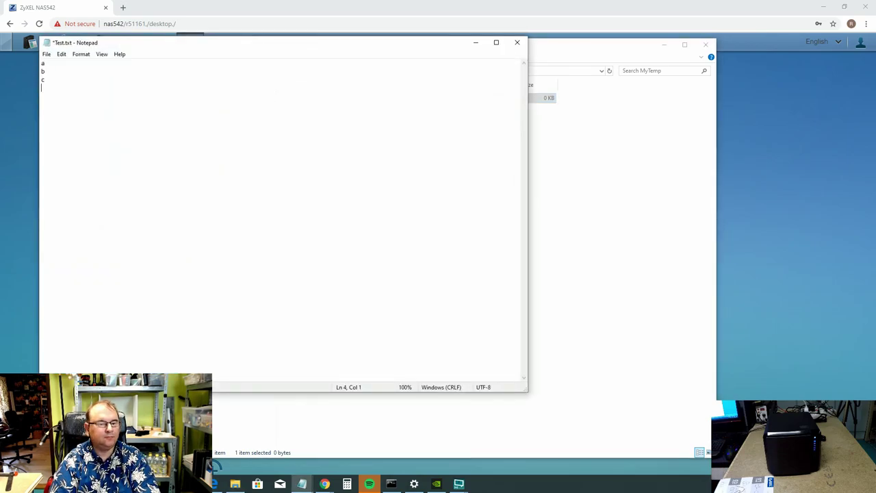
left_click(47, 56)
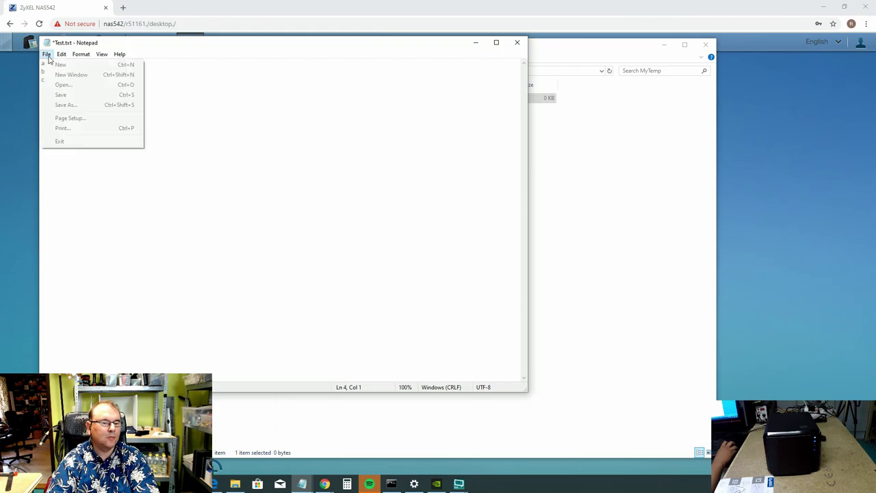
left_click(61, 95)
Close Notepad, File Explorer and the NAS Control Panel to return to the NAS542 desktop.
left_click(517, 43)
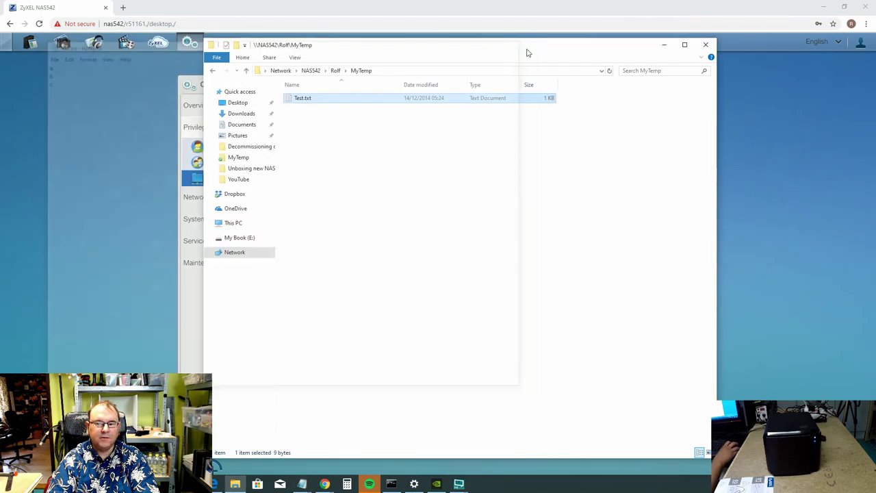
left_click(705, 45)
left_click(690, 88)
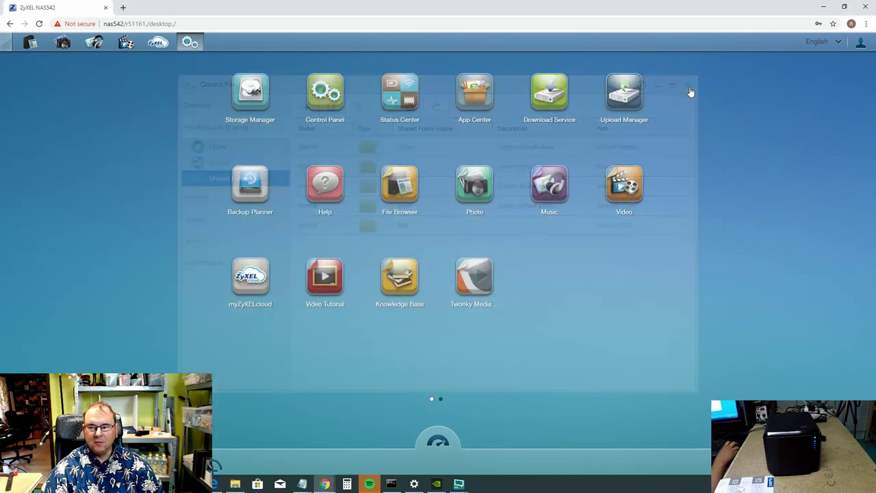